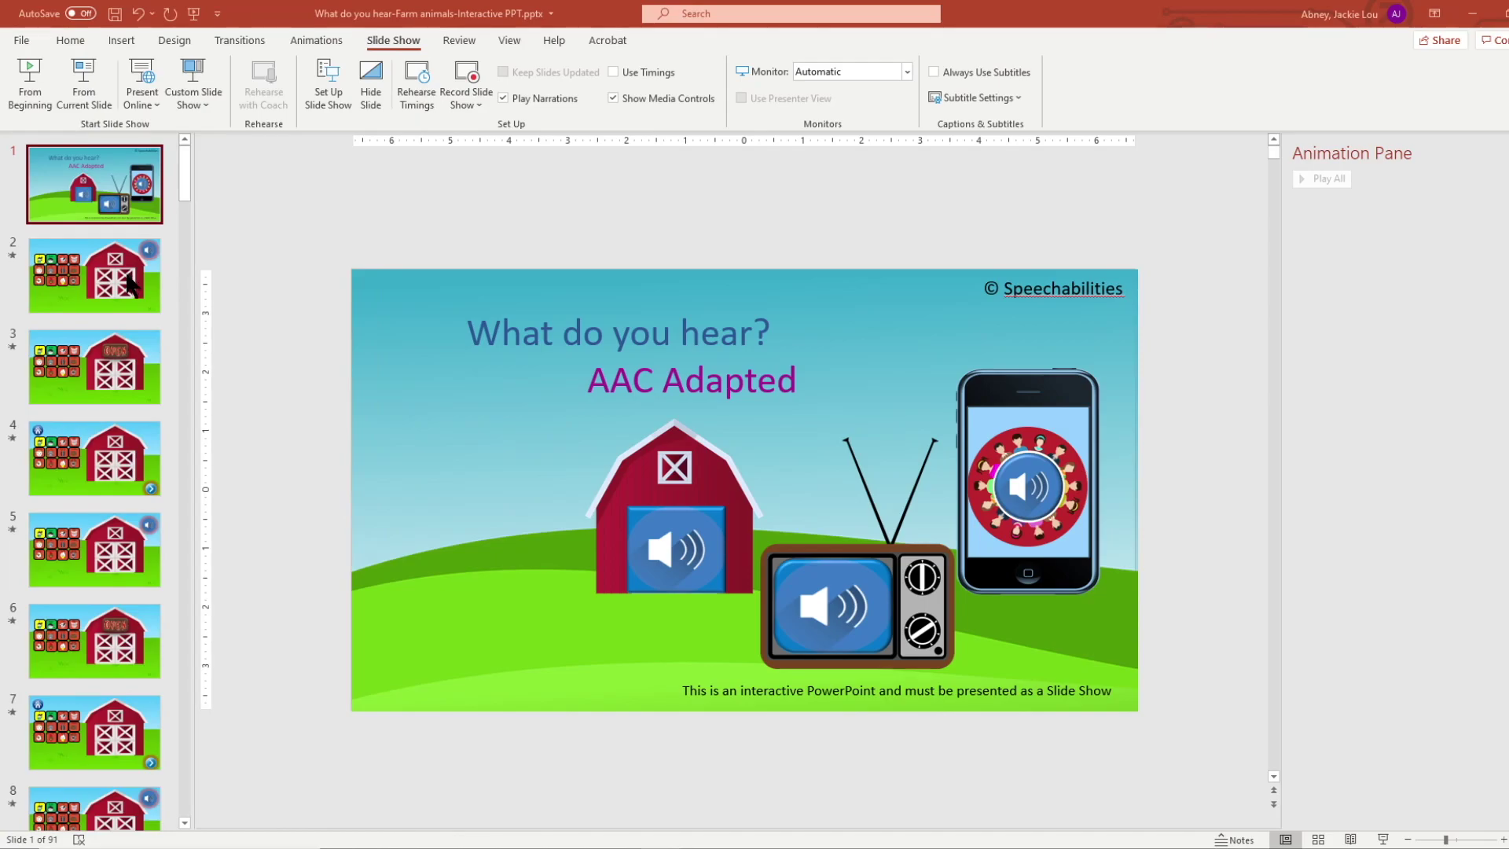
# Step: Open slide 3 with the OPEN barn sign and show its animations, including the cow audio
pyautogui.click(107, 370)
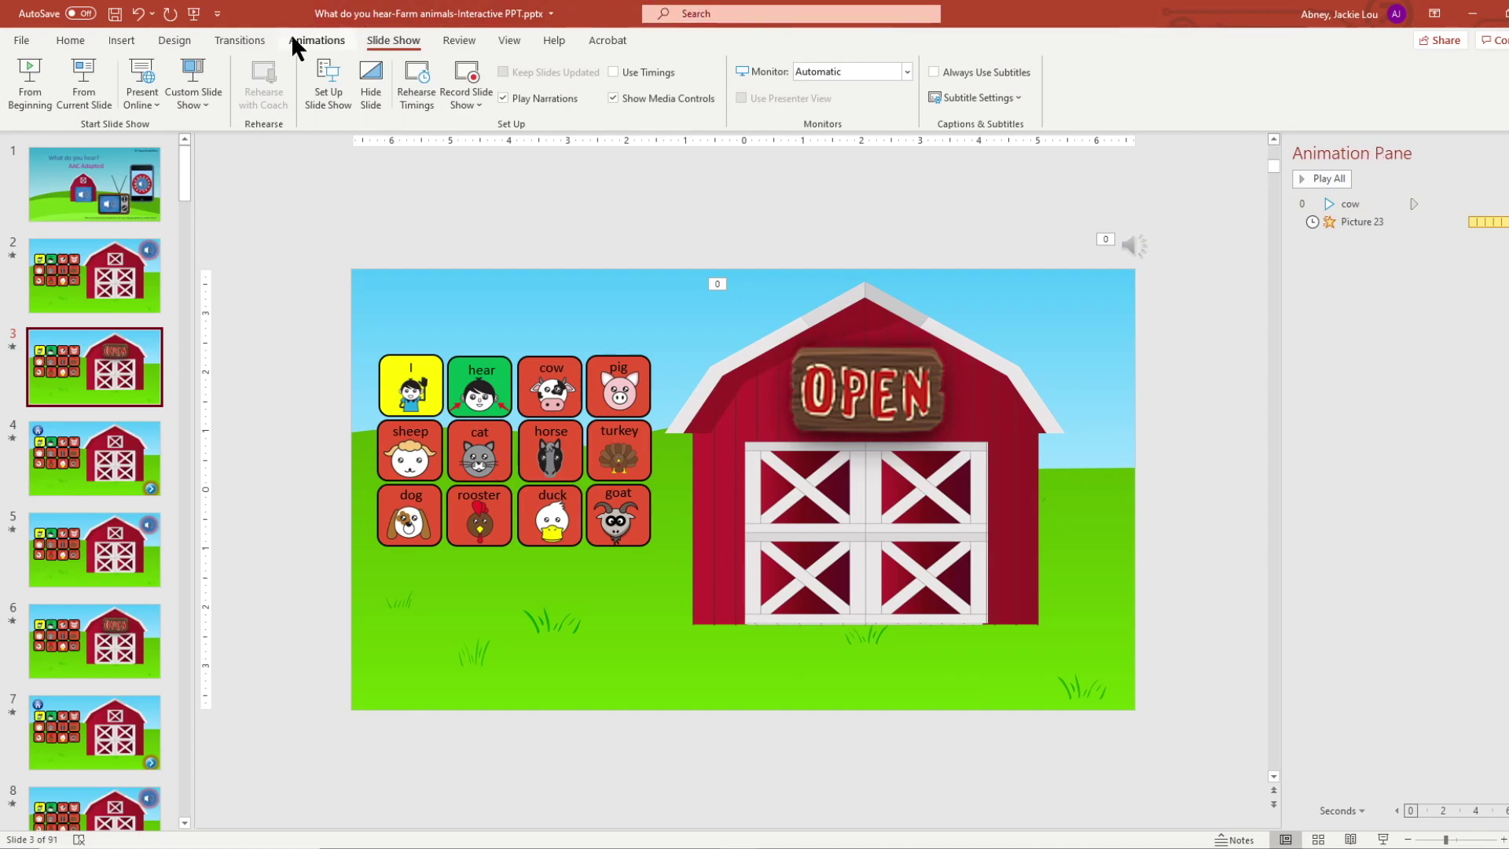
pyautogui.click(319, 37)
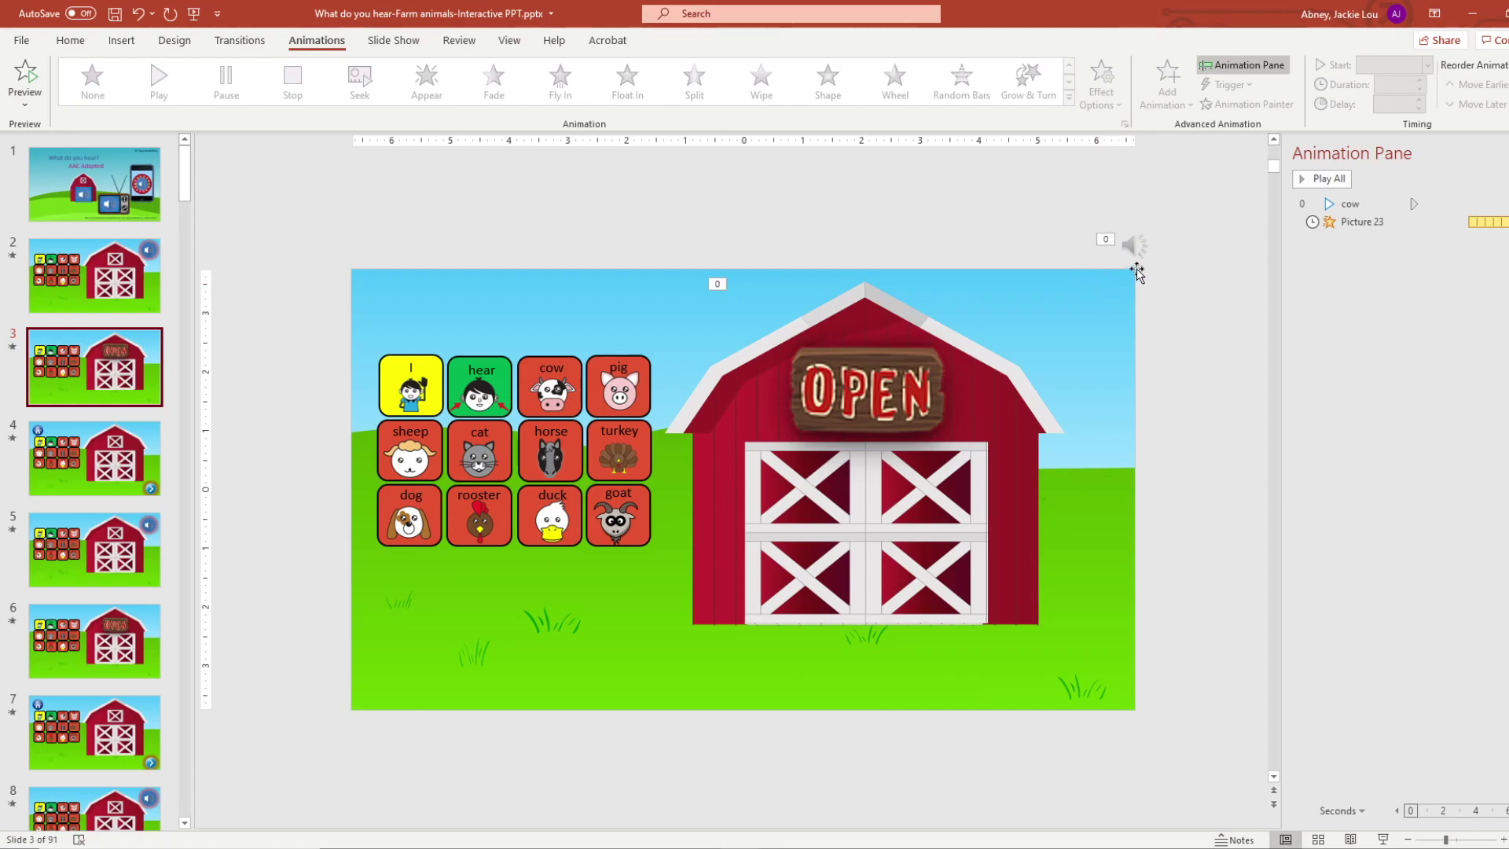
# Step: Select slide 3's hidden cow audio icon and raise its volume slider
pyautogui.moveTo(1133, 247)
pyautogui.moveTo(1139, 283)
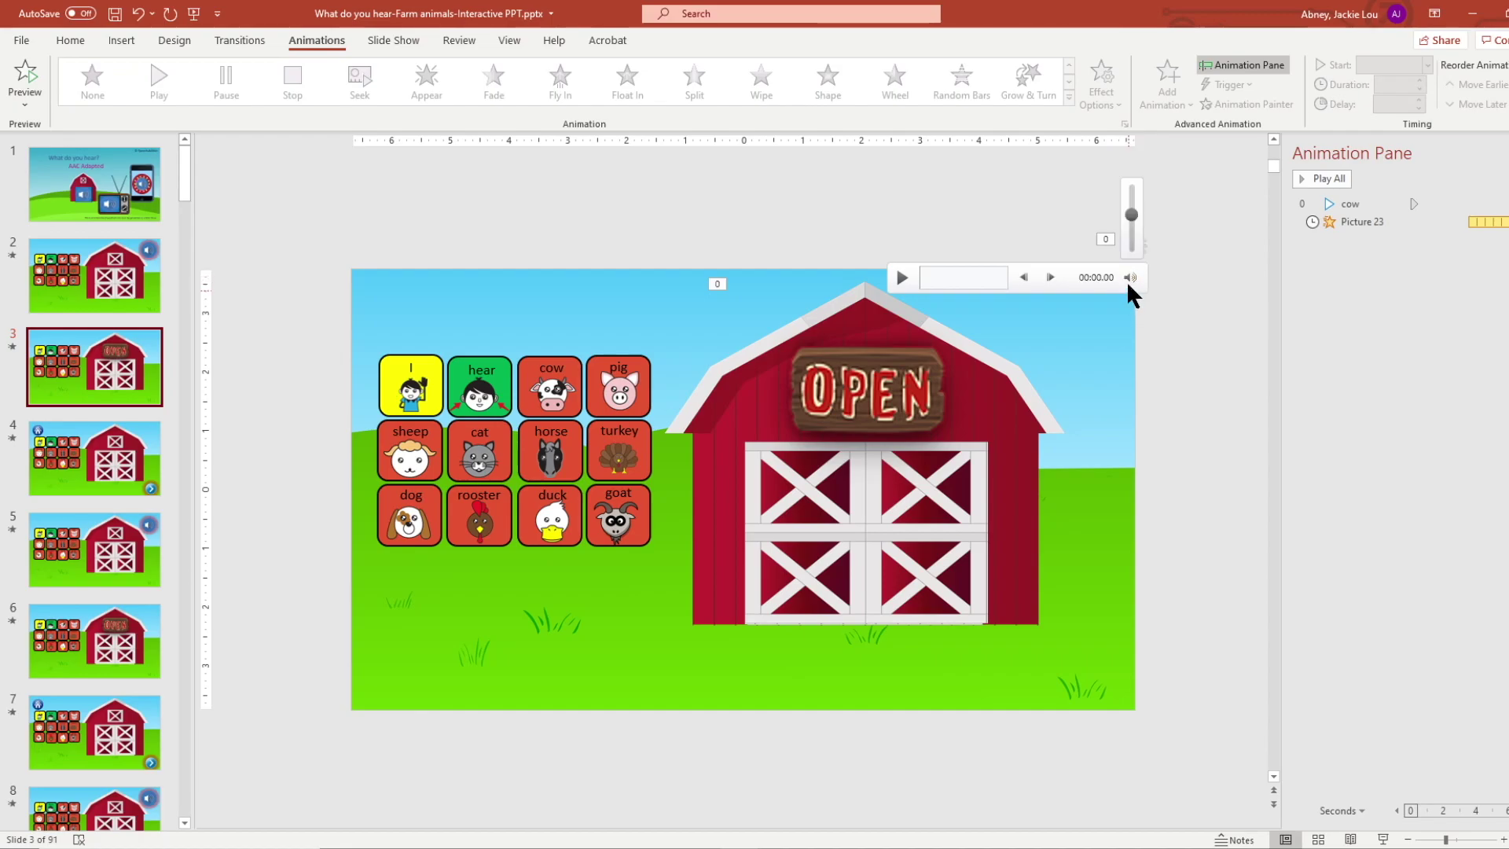
pyautogui.click(1132, 228)
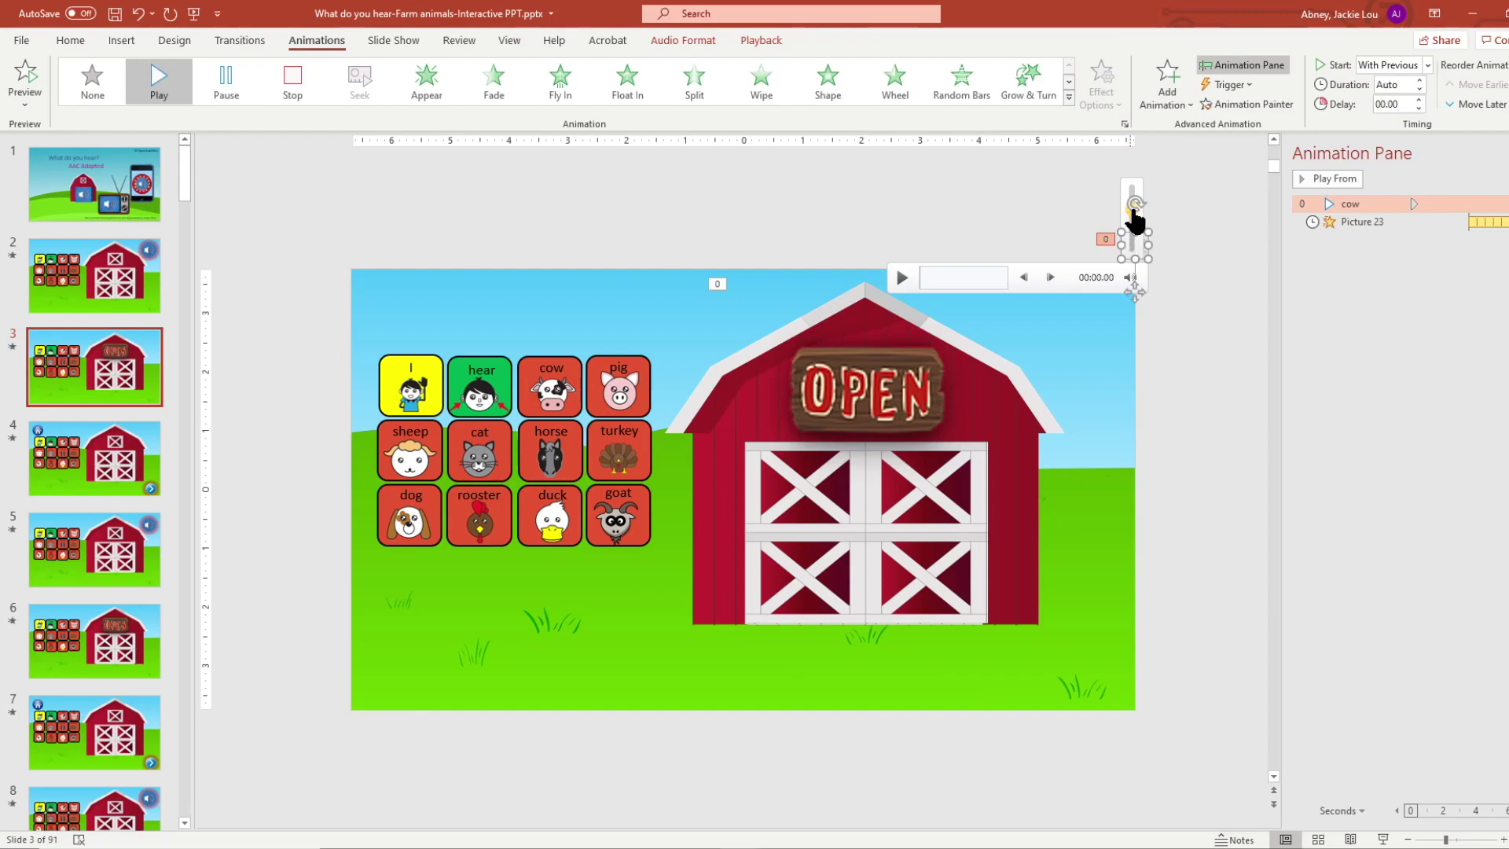
pyautogui.moveTo(1138, 236)
pyautogui.mouseDown()
pyautogui.moveTo(1132, 211)
pyautogui.moveTo(1140, 232)
pyautogui.mouseUp()
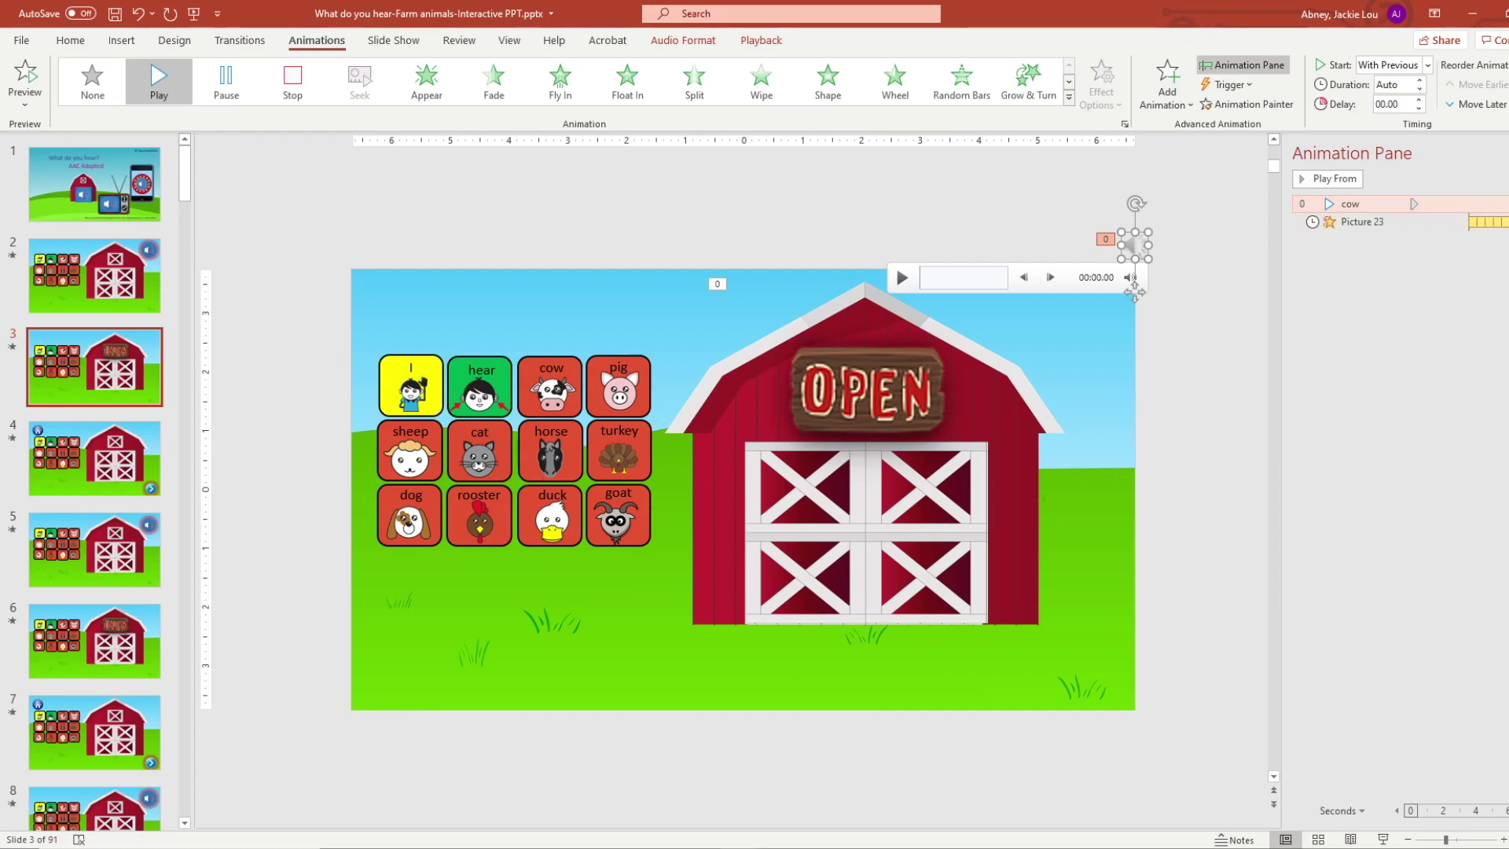
# Step: Check the cow audio's timing: start With Previous, repeat Until Next Click, and confirm
pyautogui.click(1502, 203)
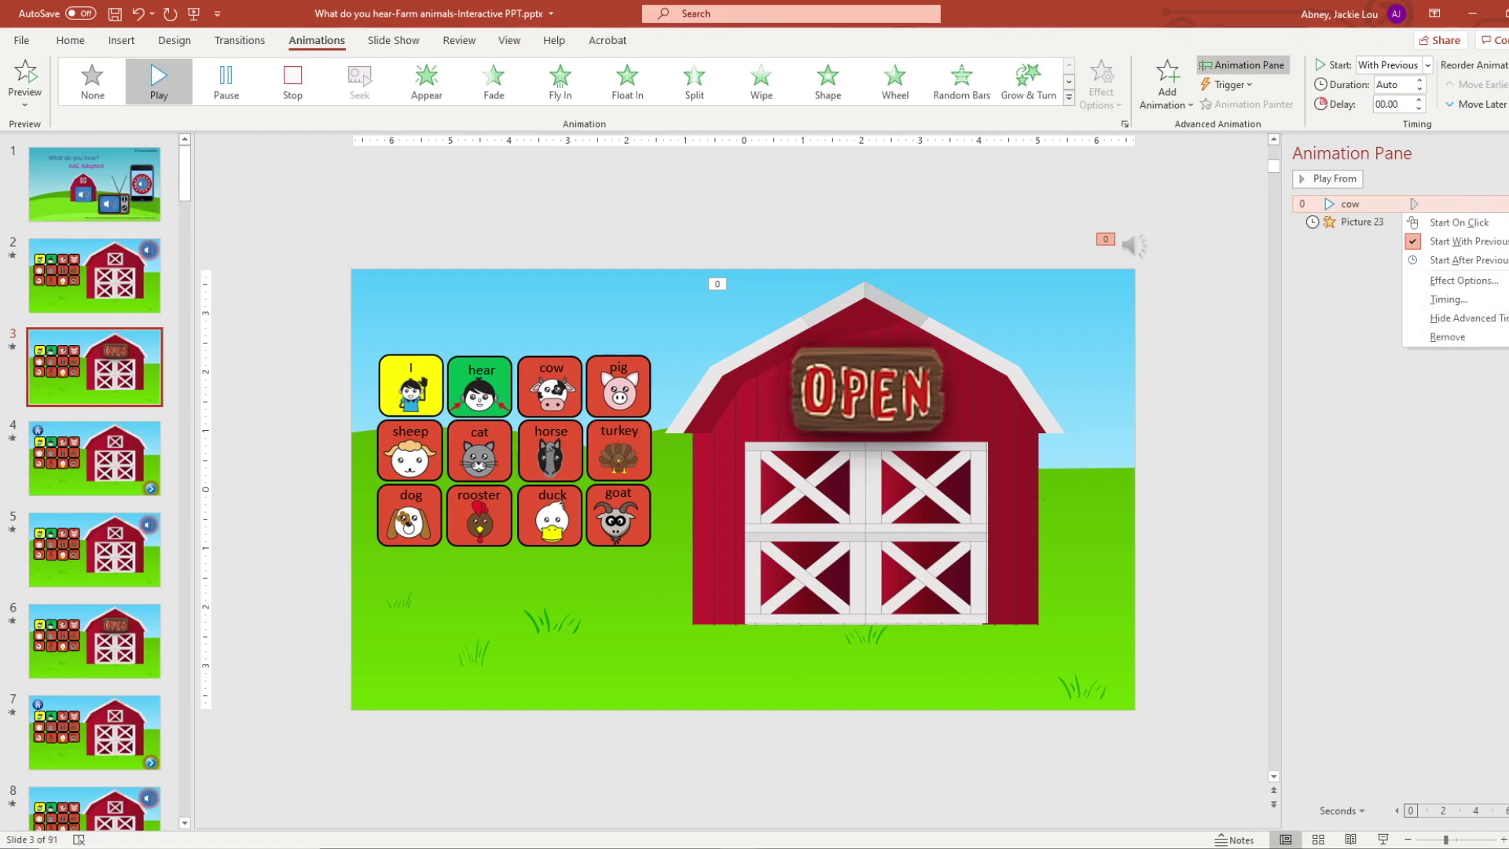
pyautogui.click(1483, 299)
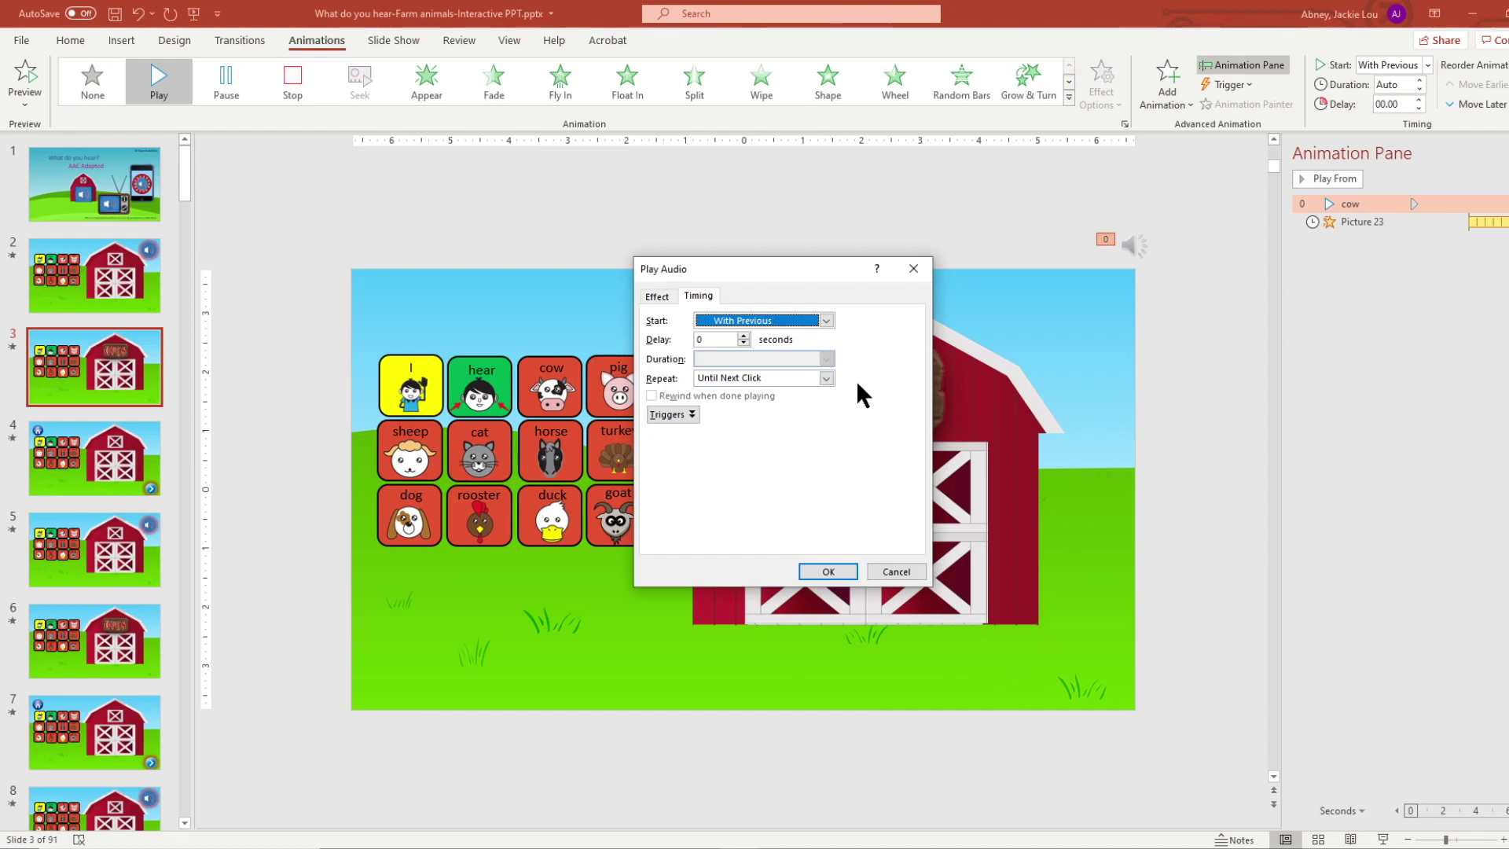
pyautogui.click(825, 376)
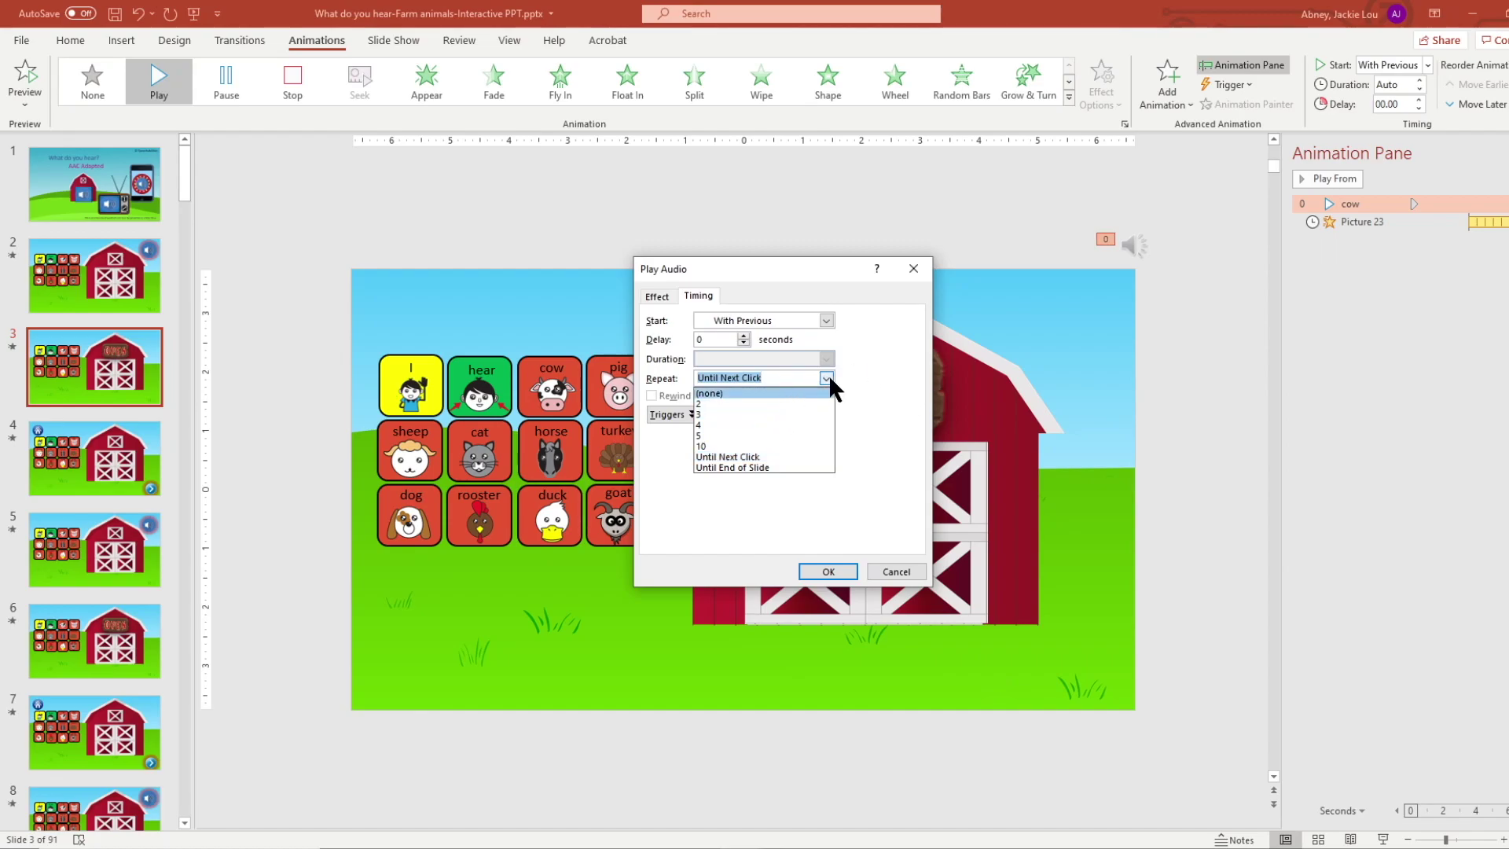
pyautogui.click(827, 378)
pyautogui.click(829, 571)
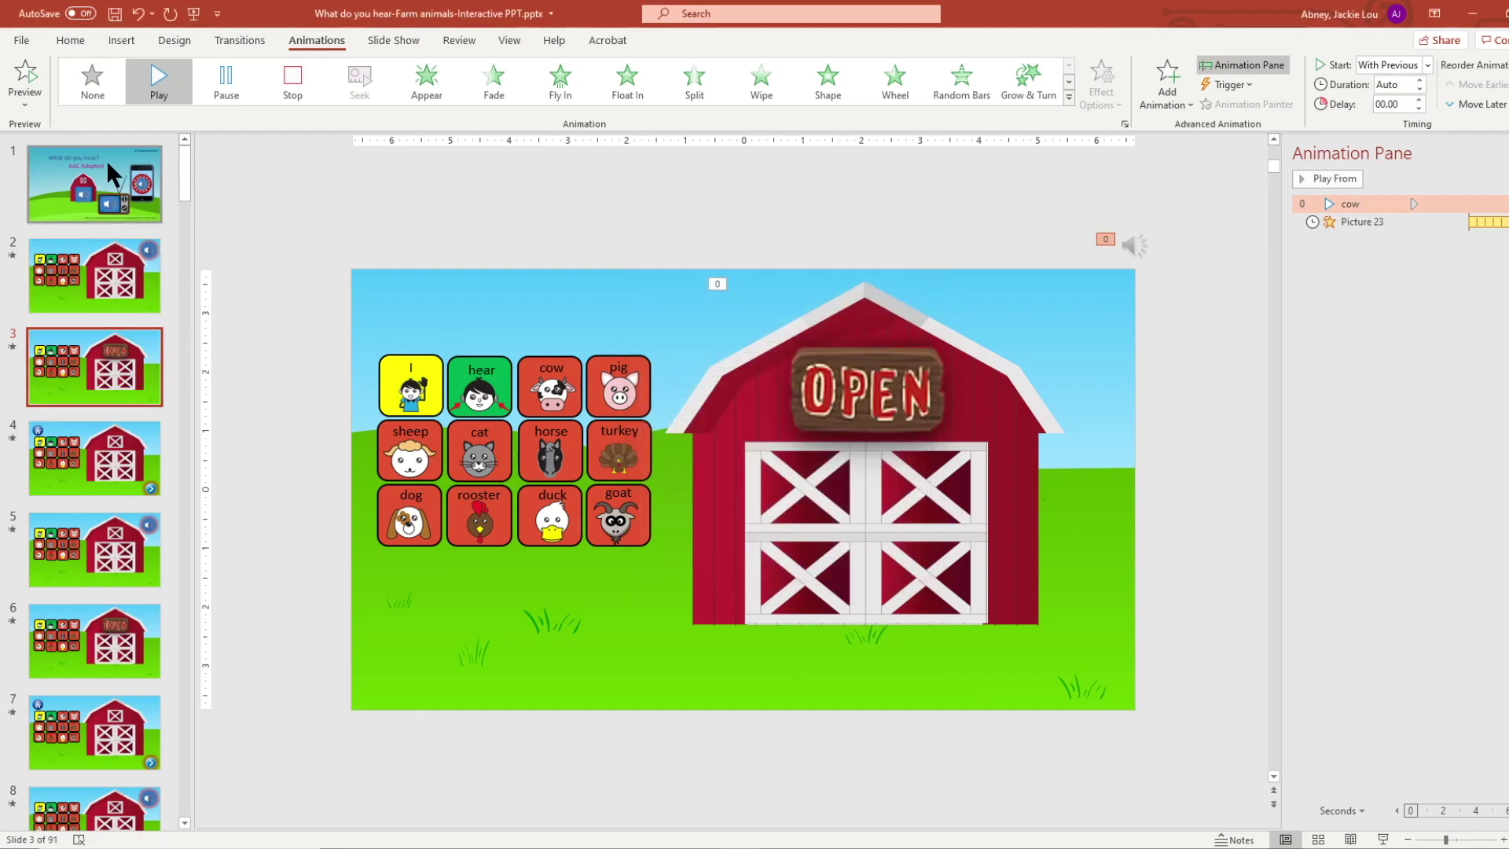
# Step: Step through slides 1, 2 and 3 and stop on slide 4, the barn scene with the cow audio
pyautogui.click(118, 208)
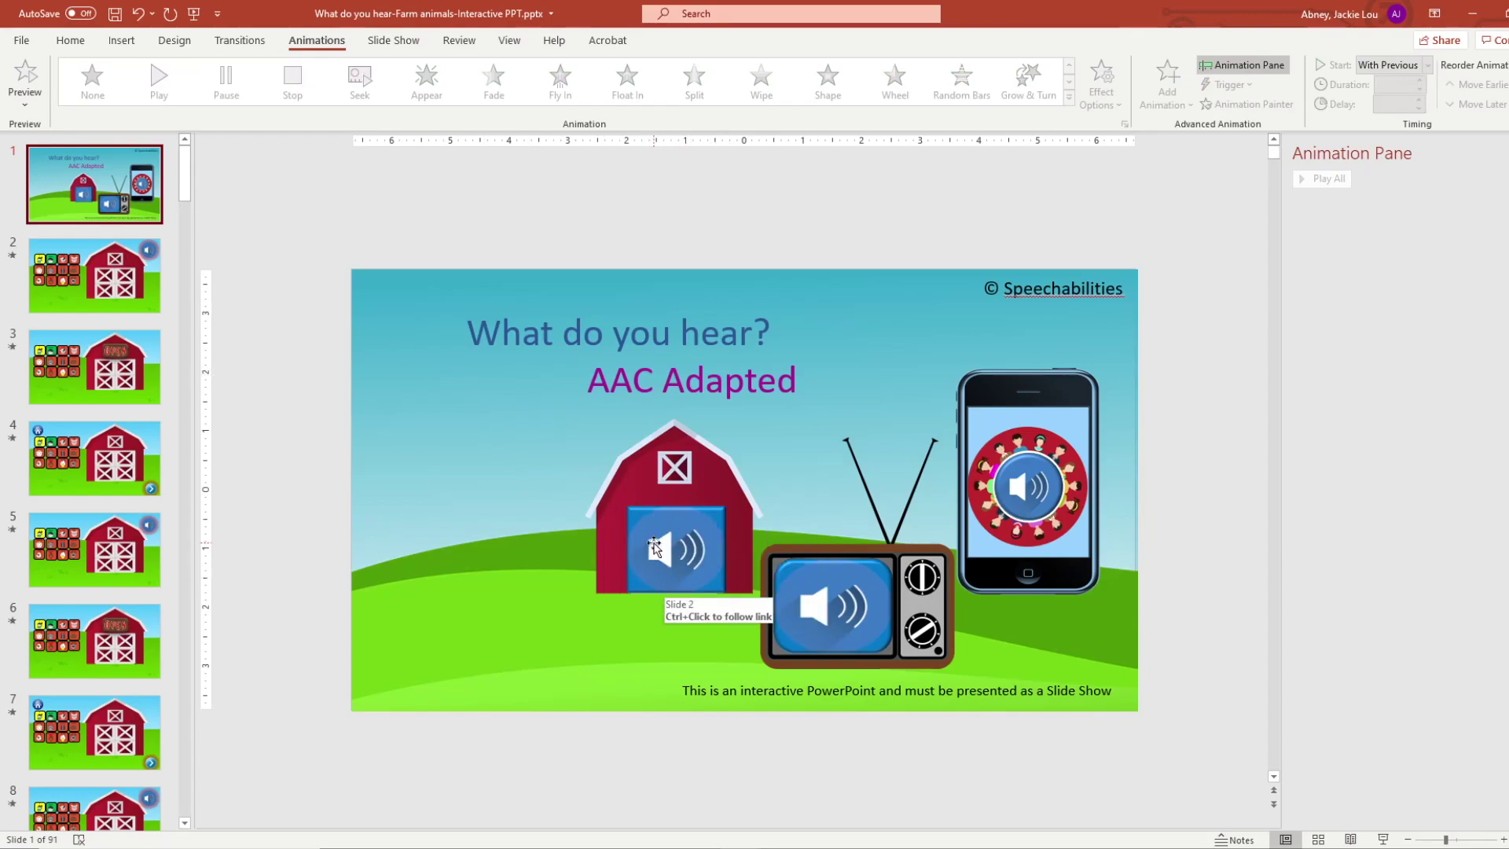
pyautogui.click(146, 267)
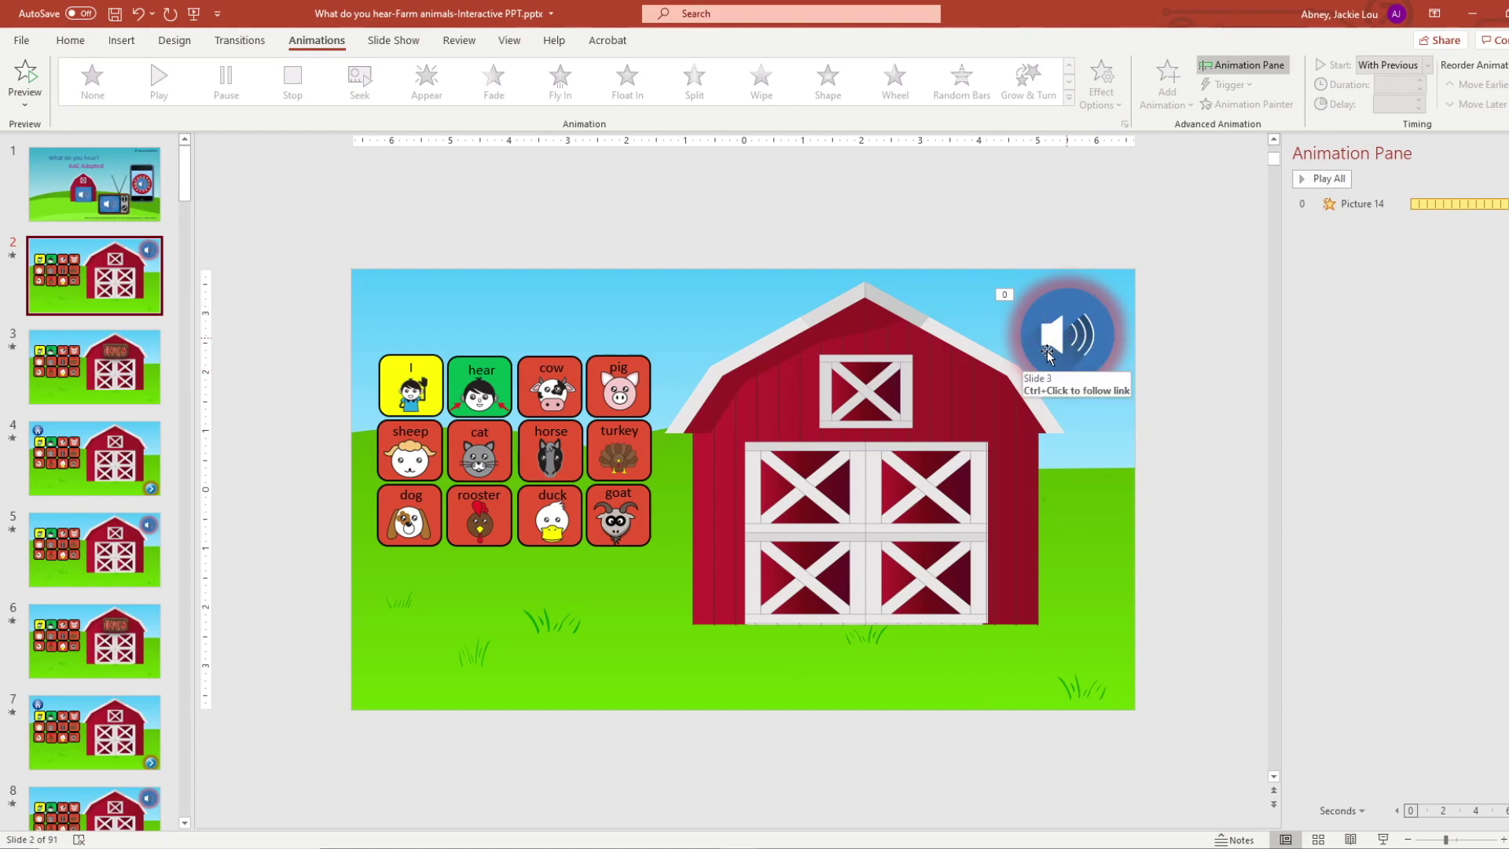
pyautogui.click(110, 369)
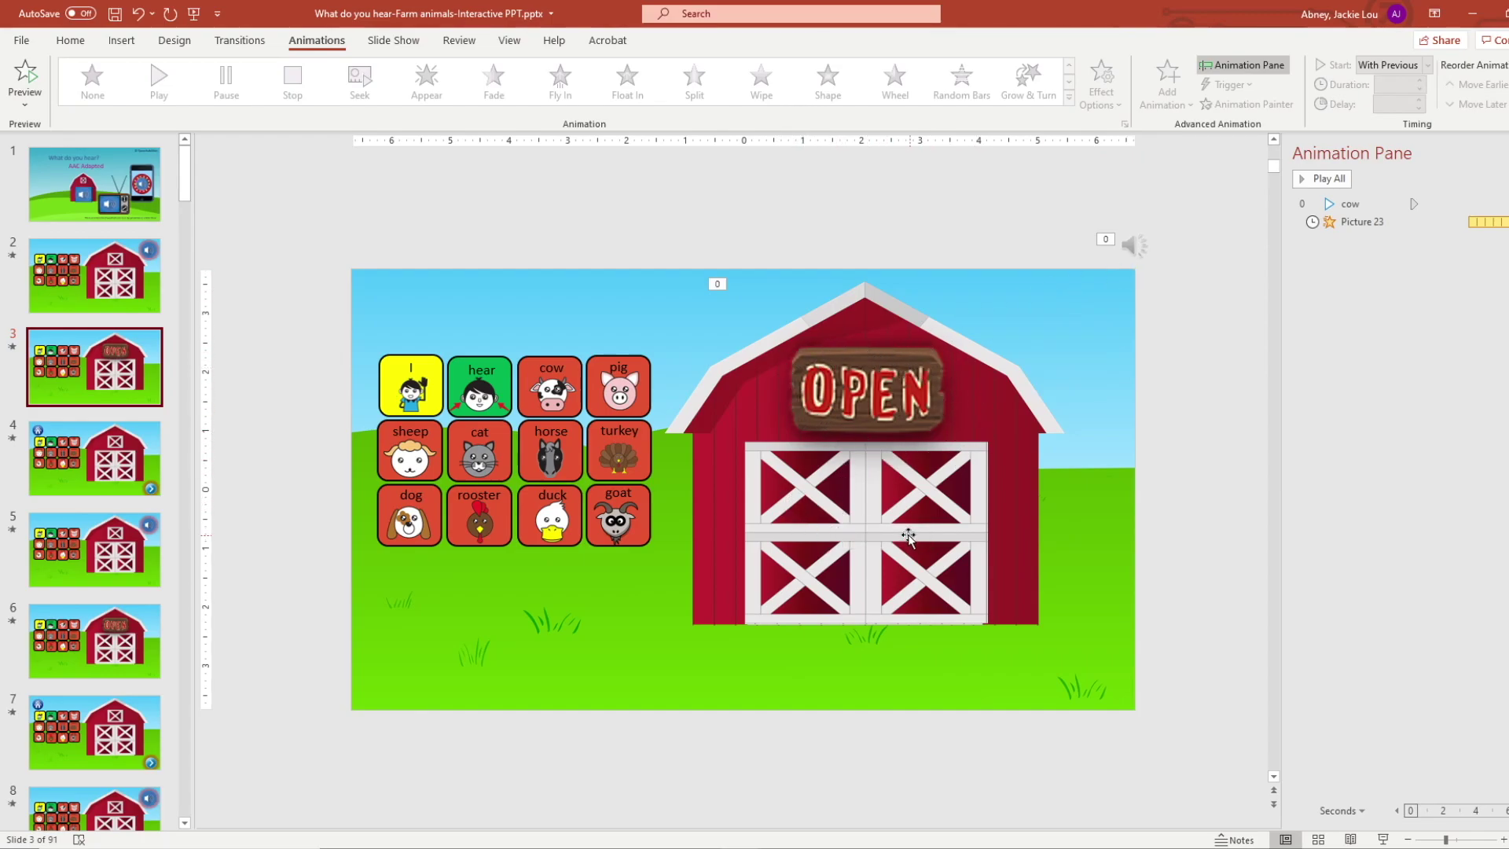
pyautogui.click(140, 433)
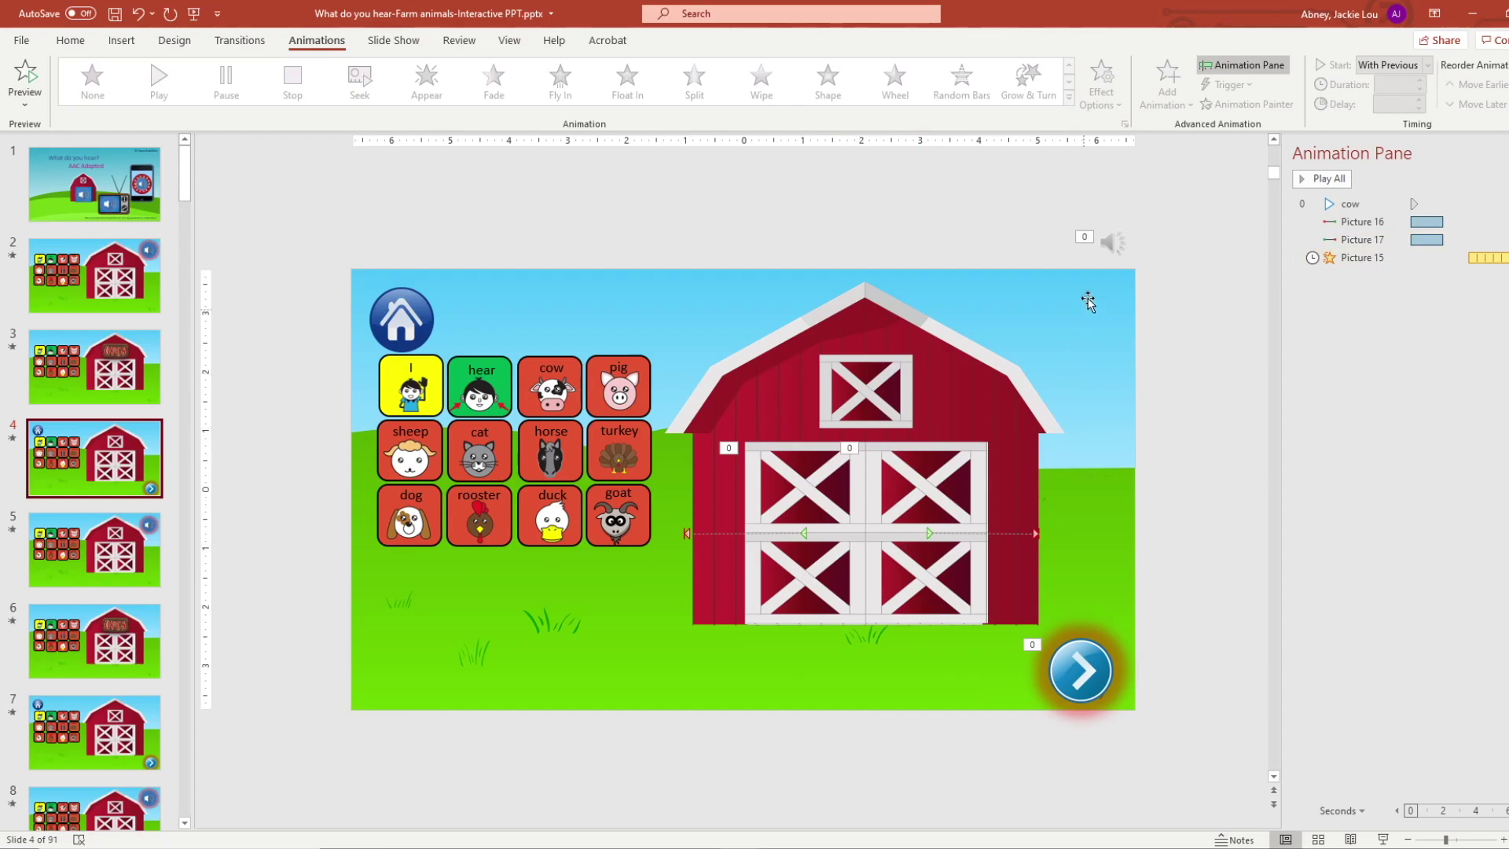
# Step: Select slide 4's hidden cow audio icon and drag its volume slider up
pyautogui.moveTo(1113, 247)
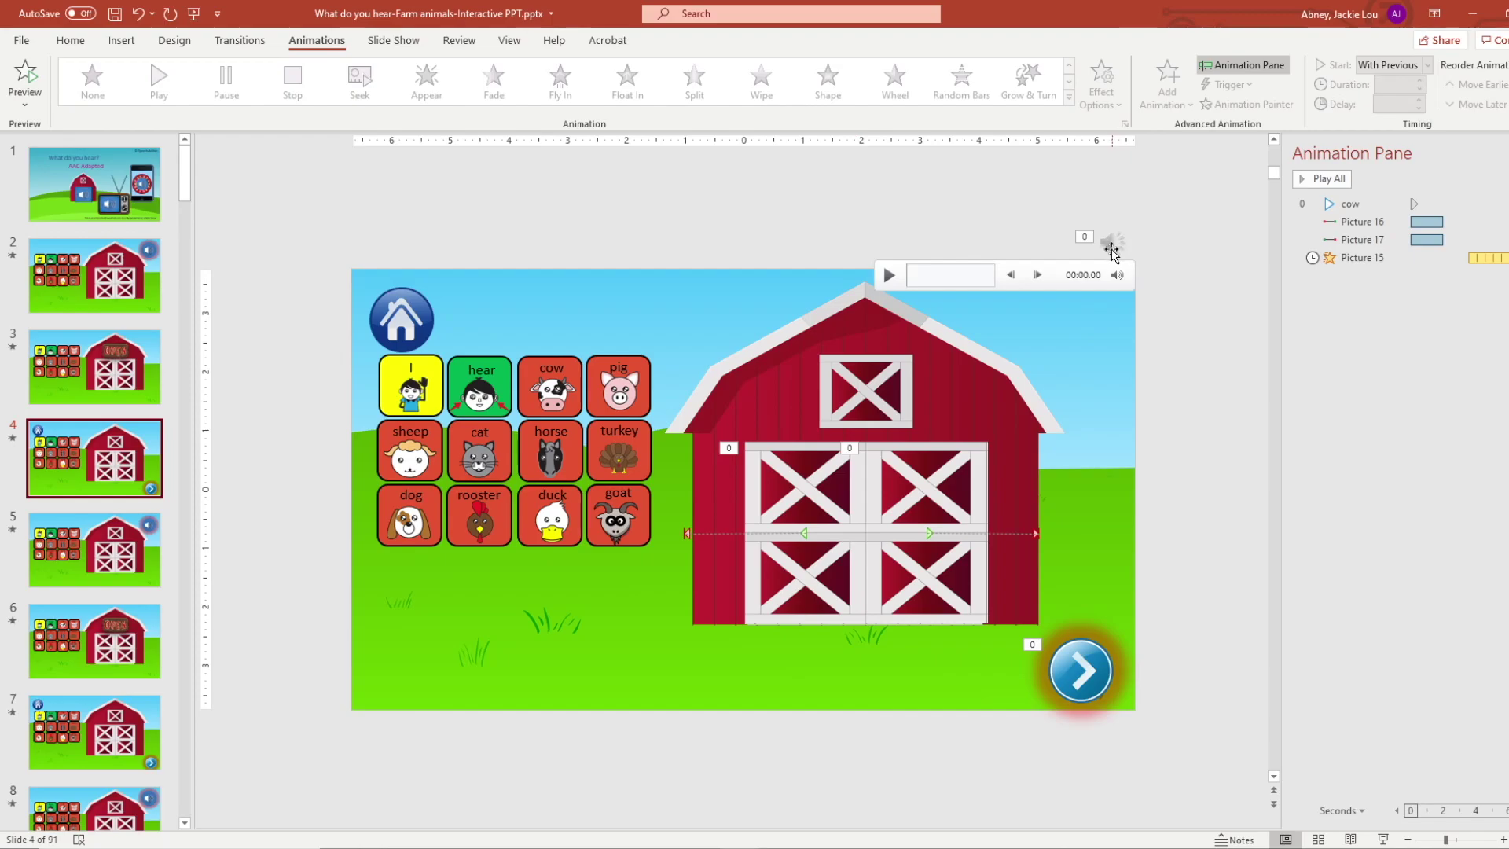
pyautogui.moveTo(1116, 275)
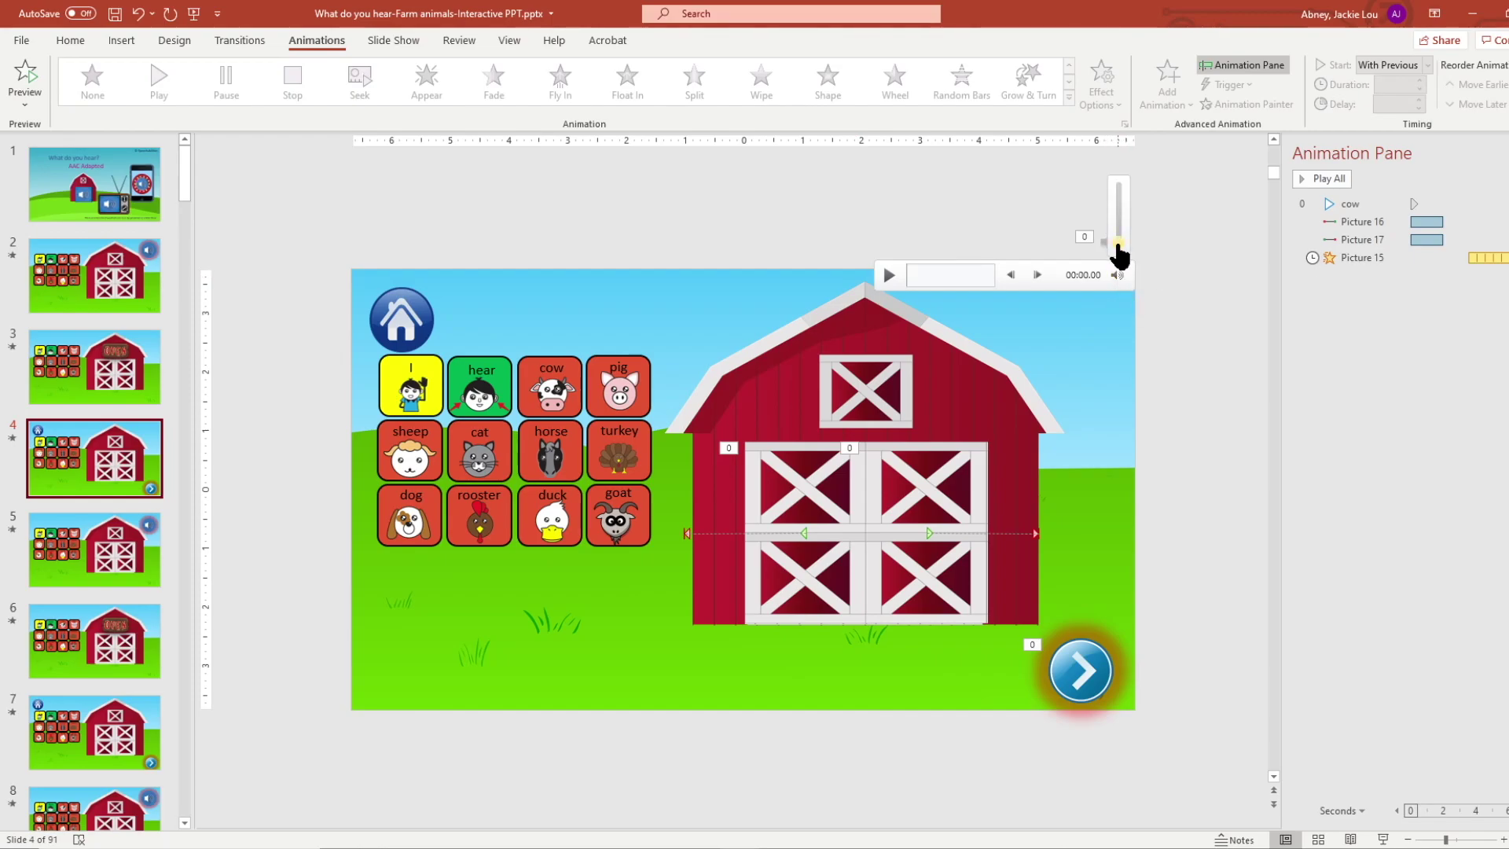
pyautogui.click(1120, 244)
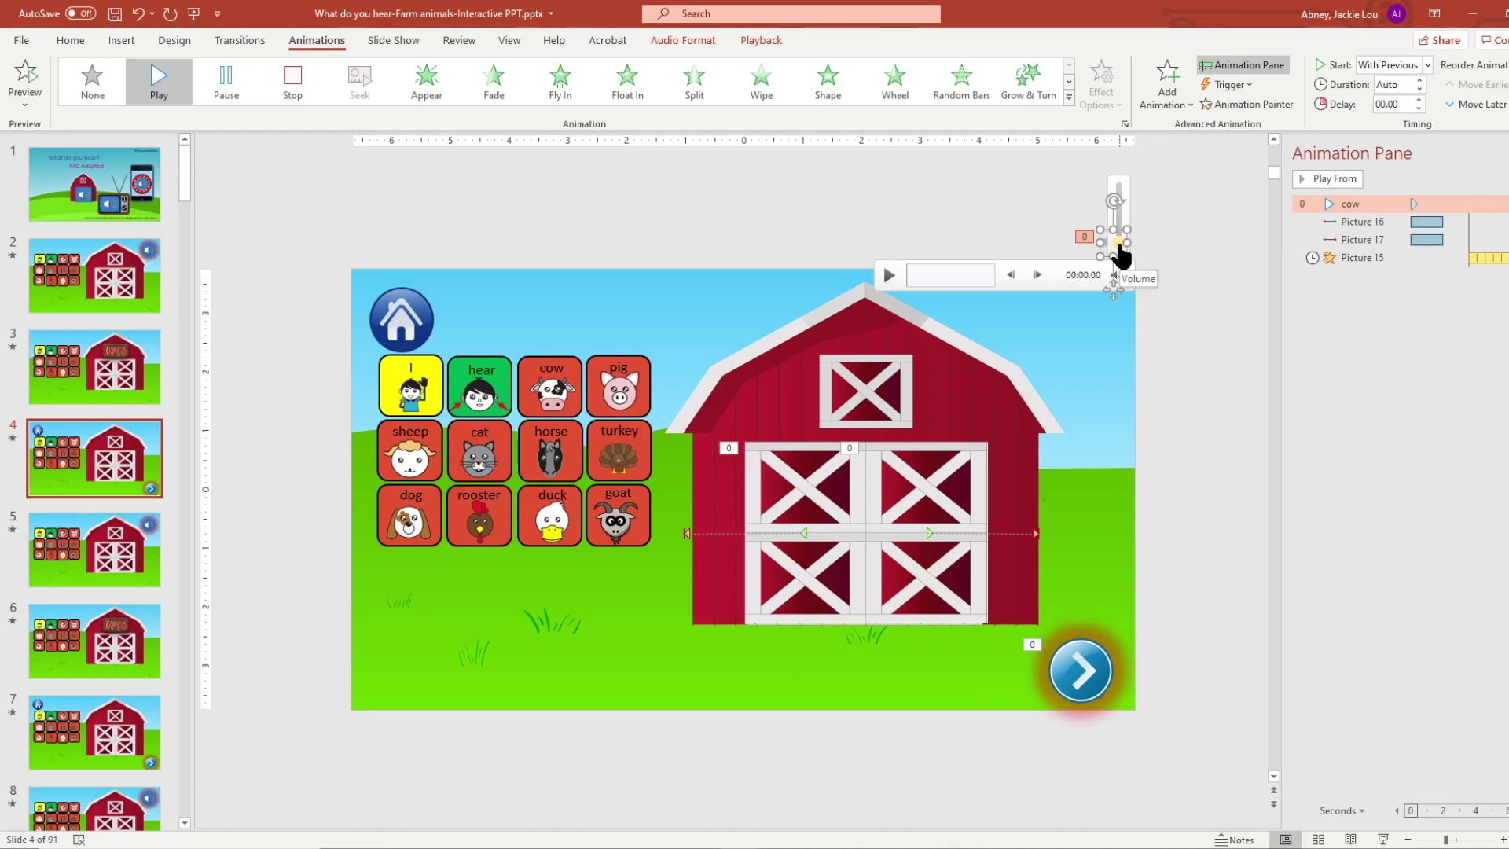
pyautogui.moveTo(1119, 245); pyautogui.dragTo(1119, 236)
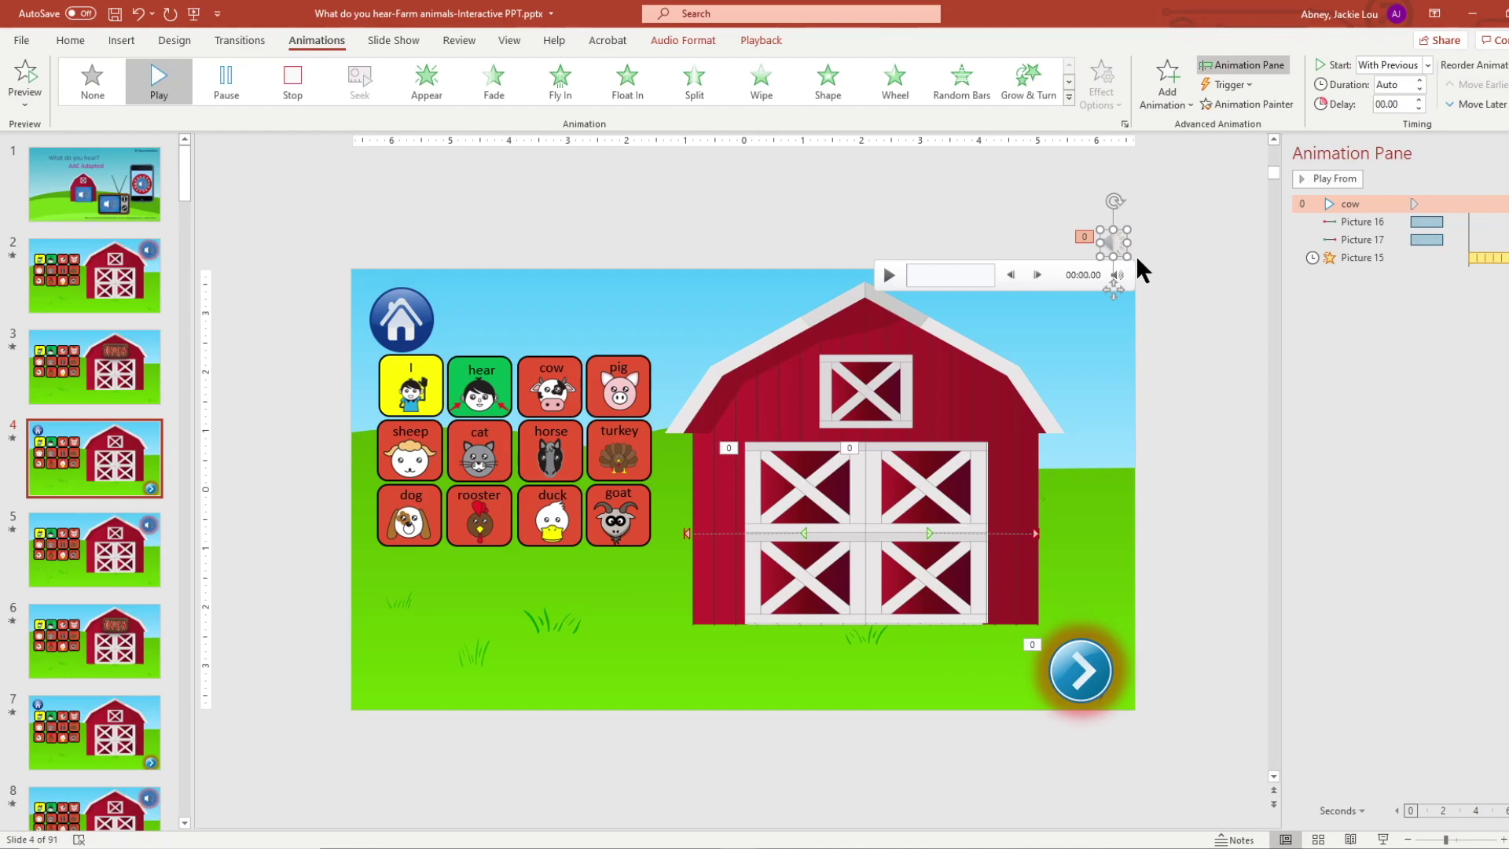
pyautogui.moveTo(1116, 275)
# Step: Start the slide show from the beginning, play the barn sound and reveal the cow
pyautogui.click(381, 31)
pyautogui.click(30, 88)
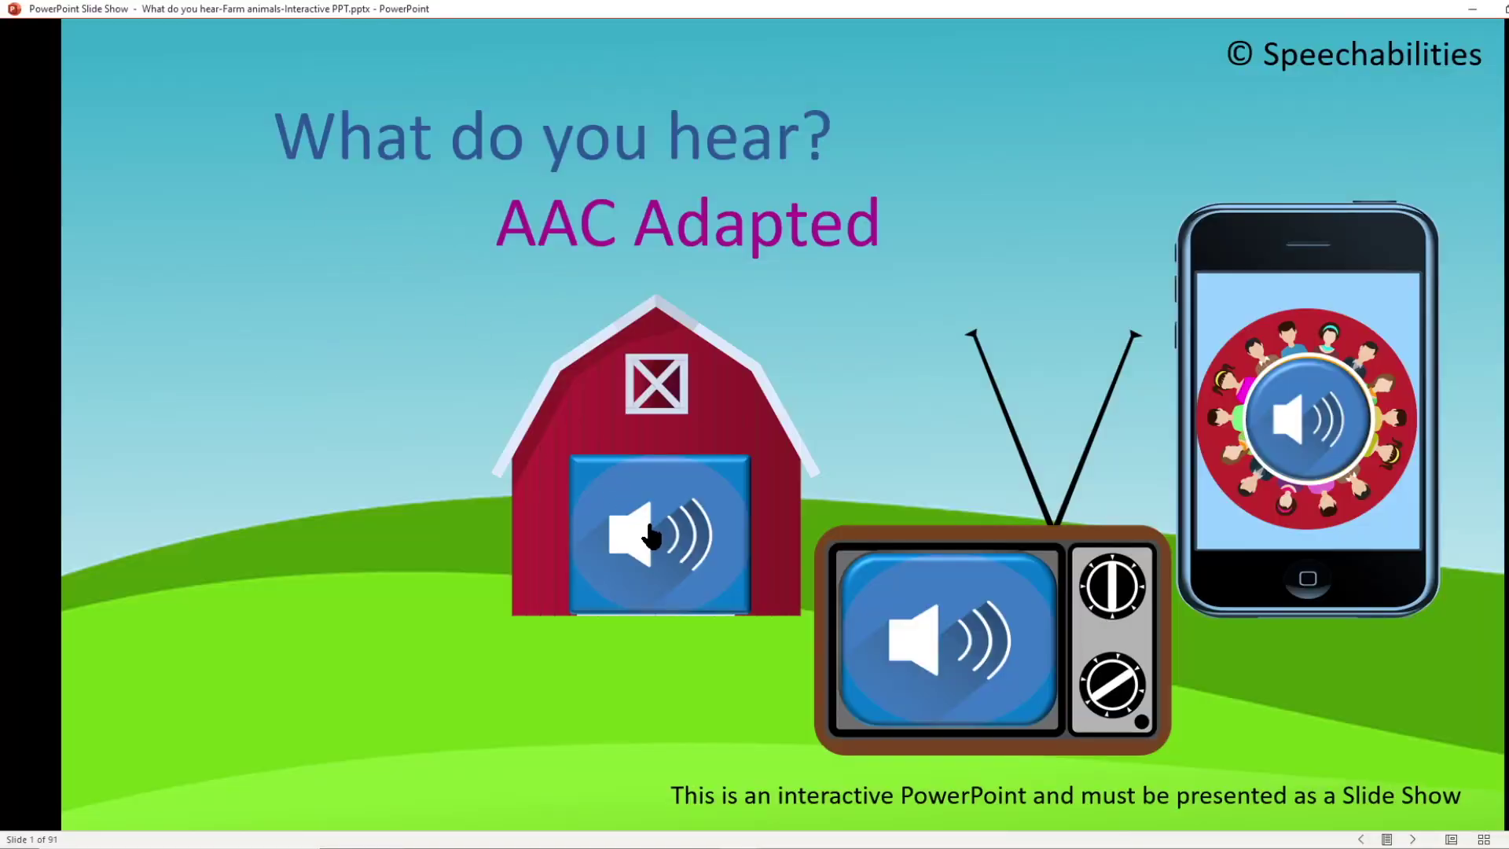
pyautogui.click(651, 536)
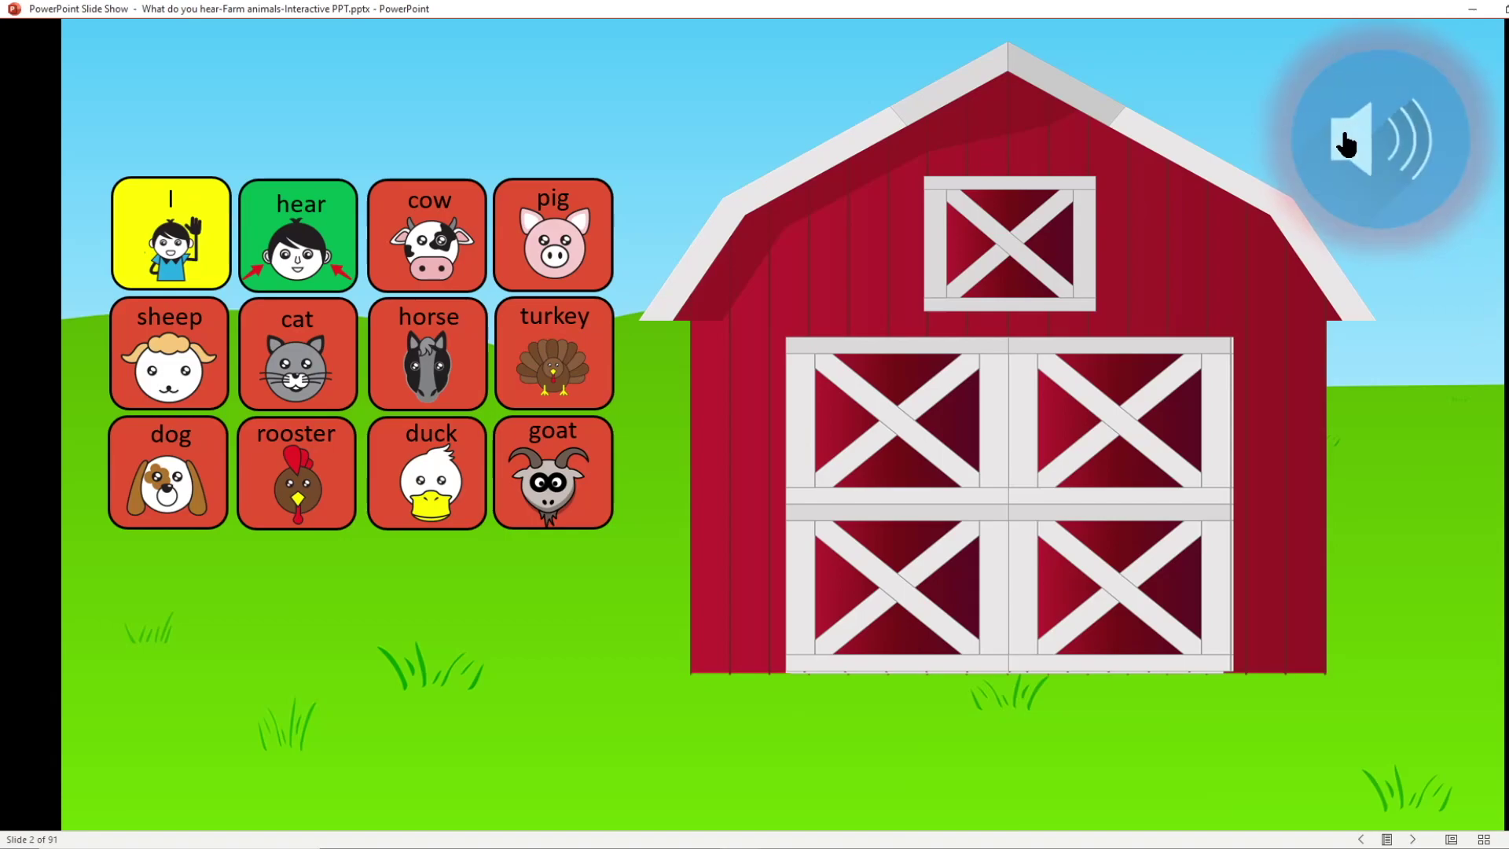
pyautogui.click(1301, 167)
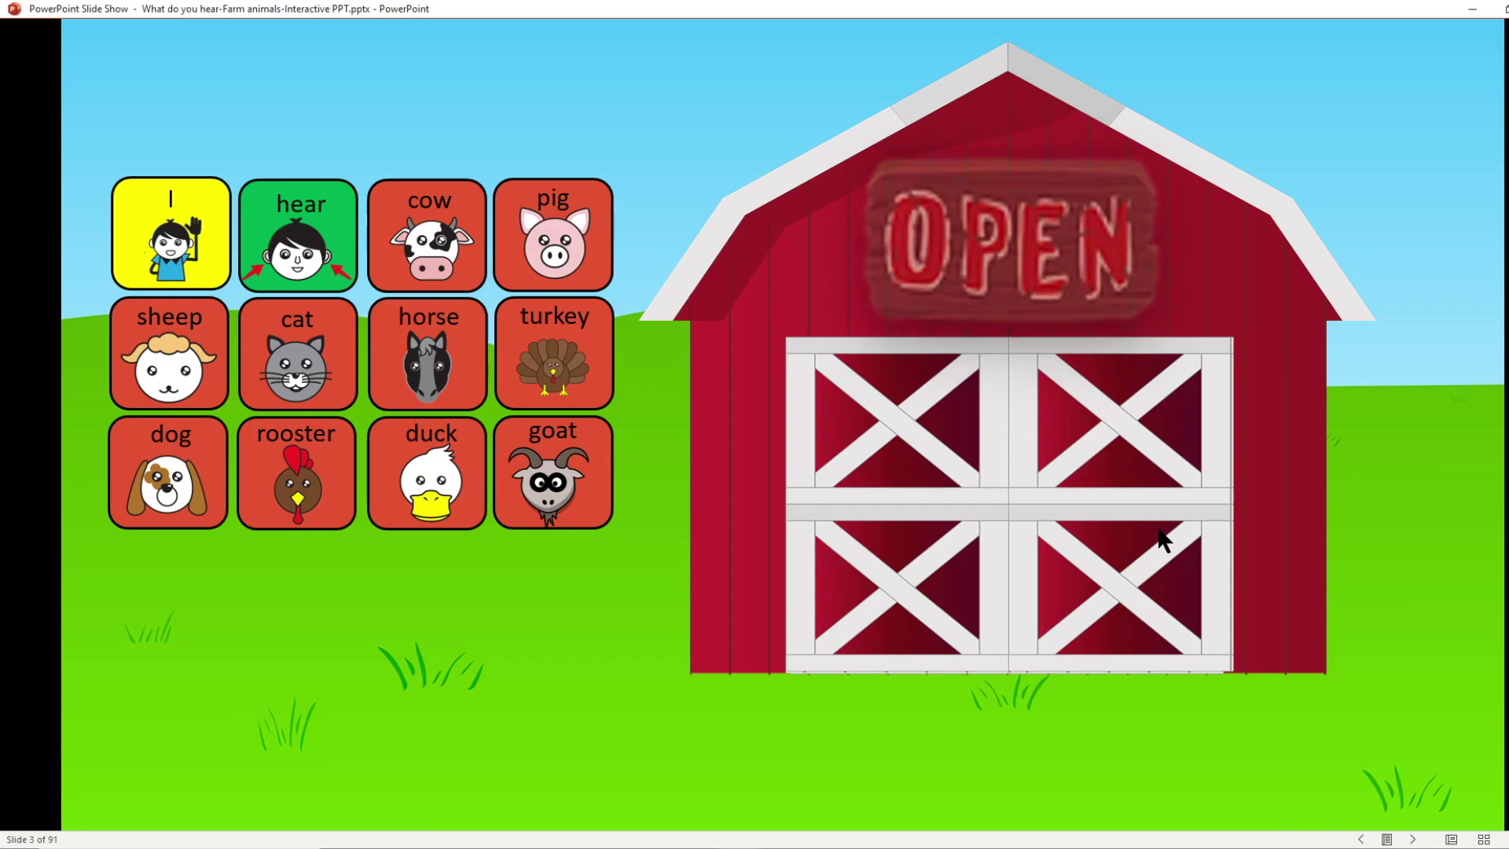
pyautogui.click(1003, 237)
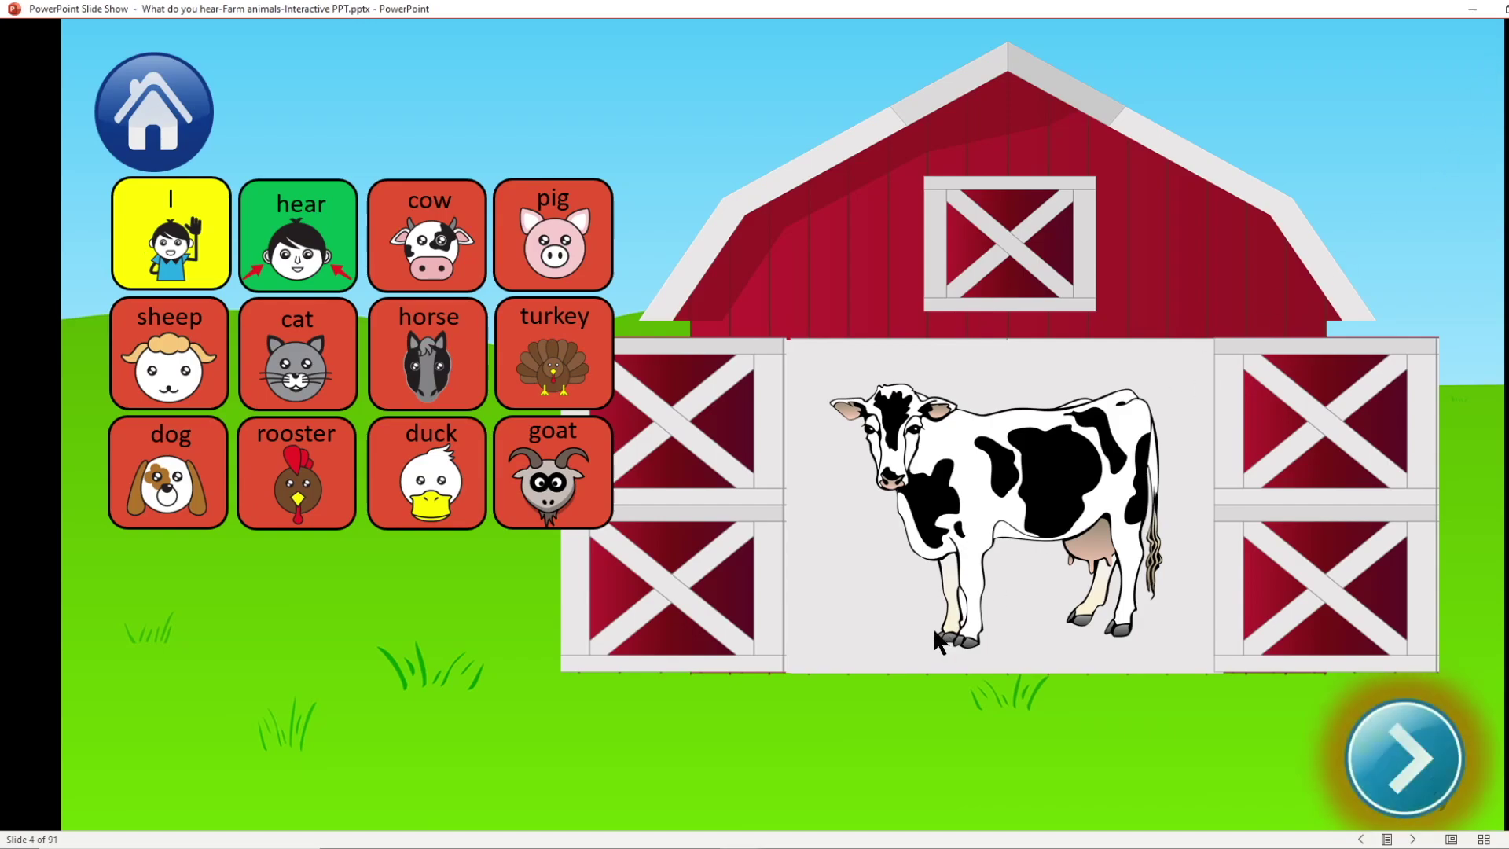
# Step: Advance to the next sound slide, reveal the dog in the barn, and end the show
pyautogui.click(1387, 766)
pyautogui.click(1399, 133)
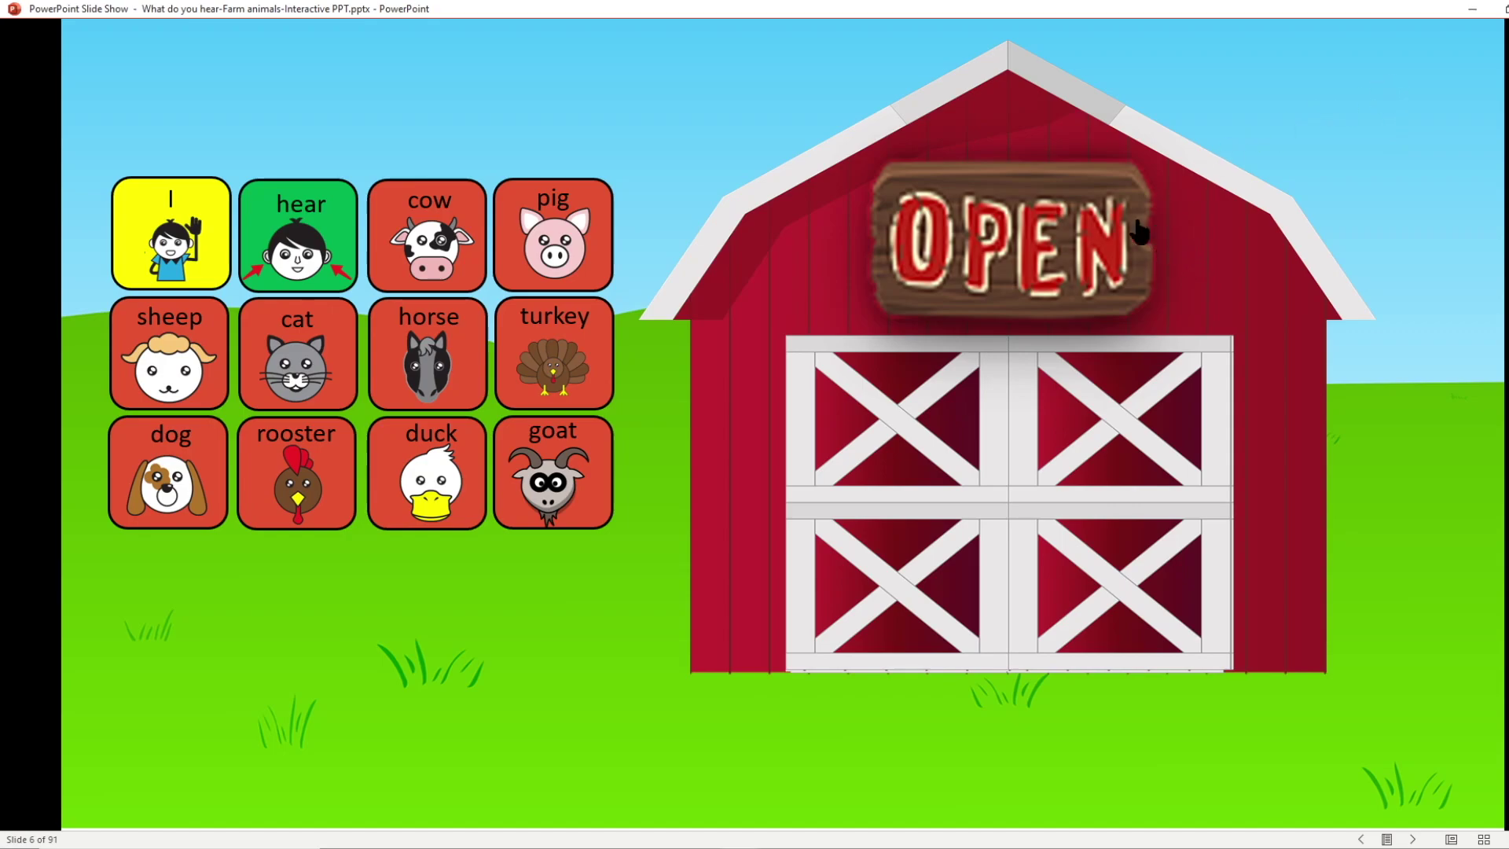
pyautogui.click(1007, 271)
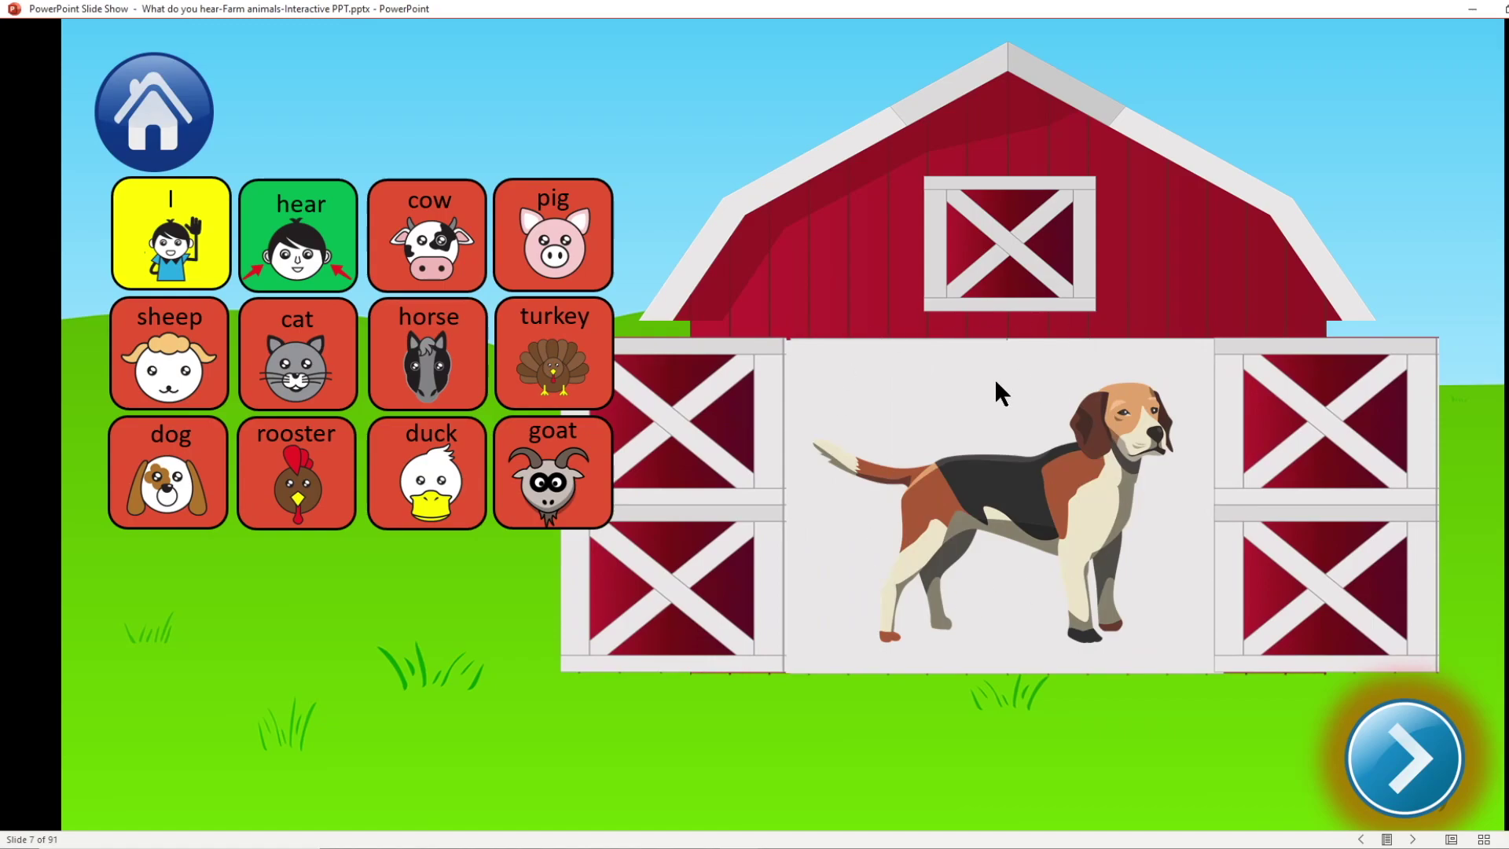
pyautogui.press('Escape')
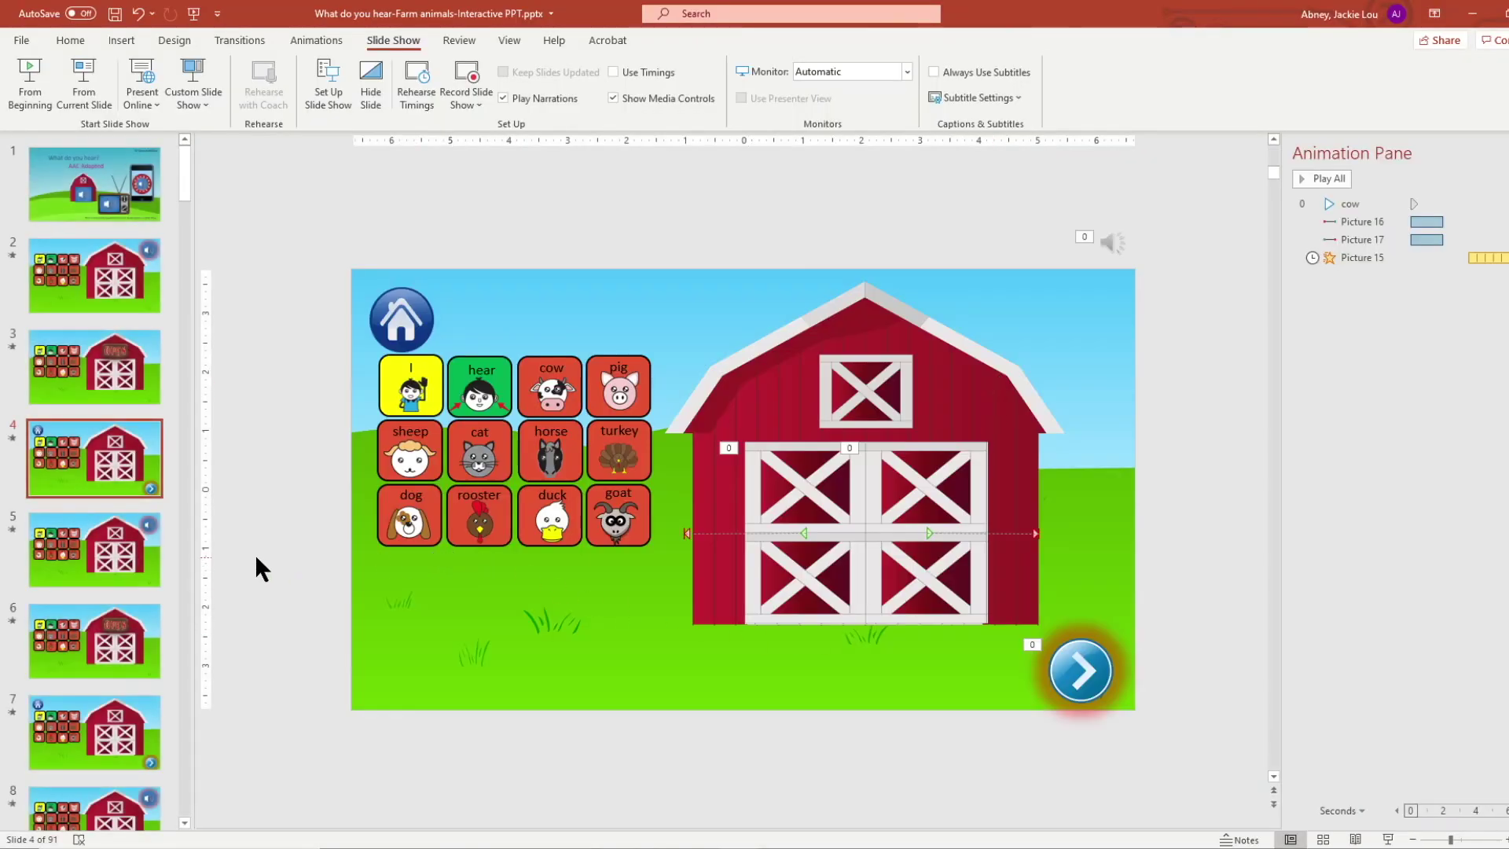
# Step: Unmute and lower the dog bark audio volume on slide 7, then return to the title slide
pyautogui.scroll(-1, 105, 707)
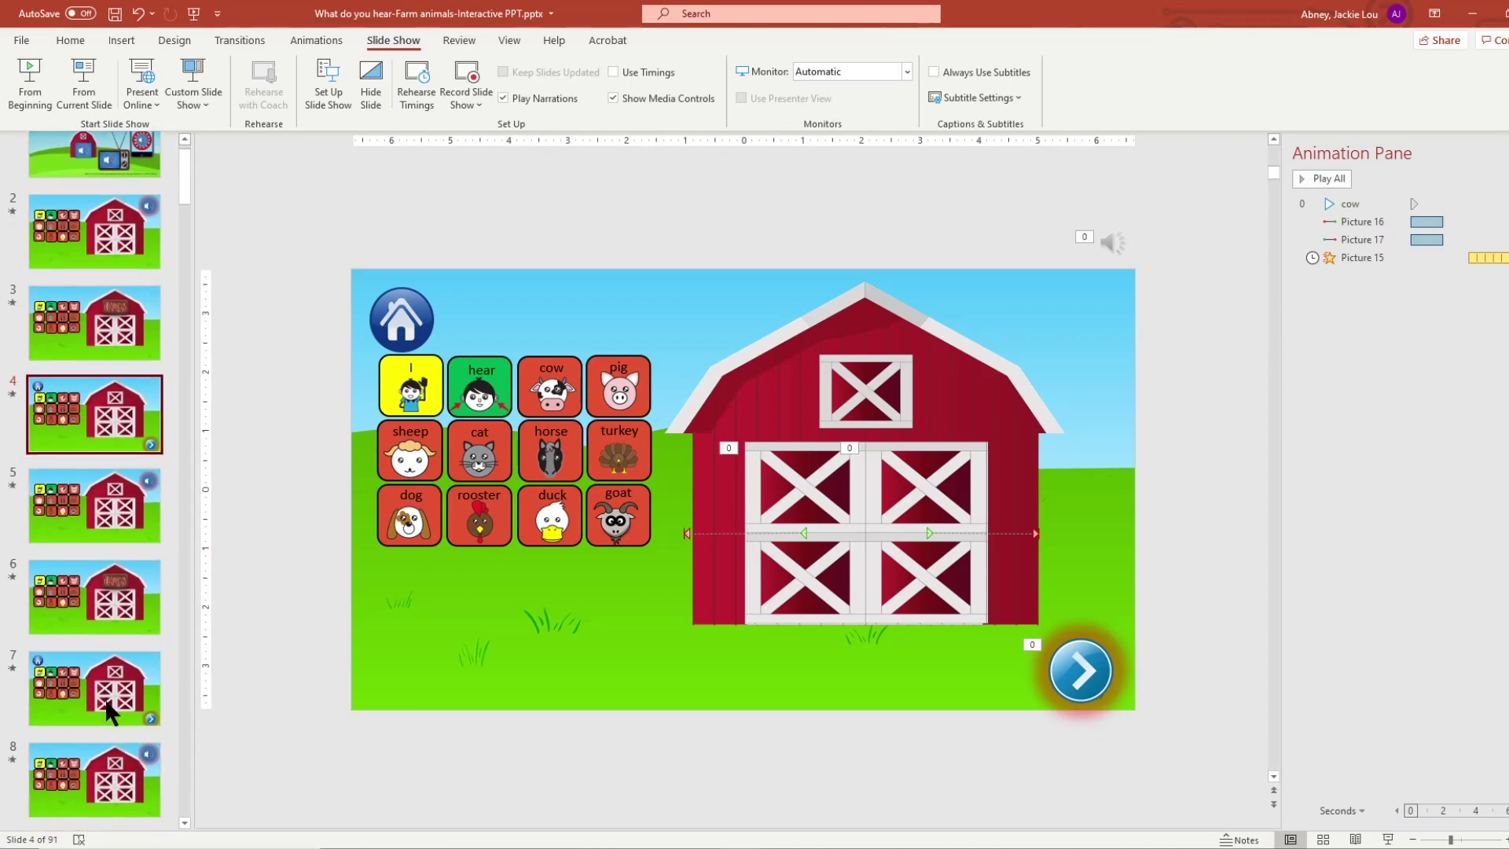
pyautogui.click(110, 697)
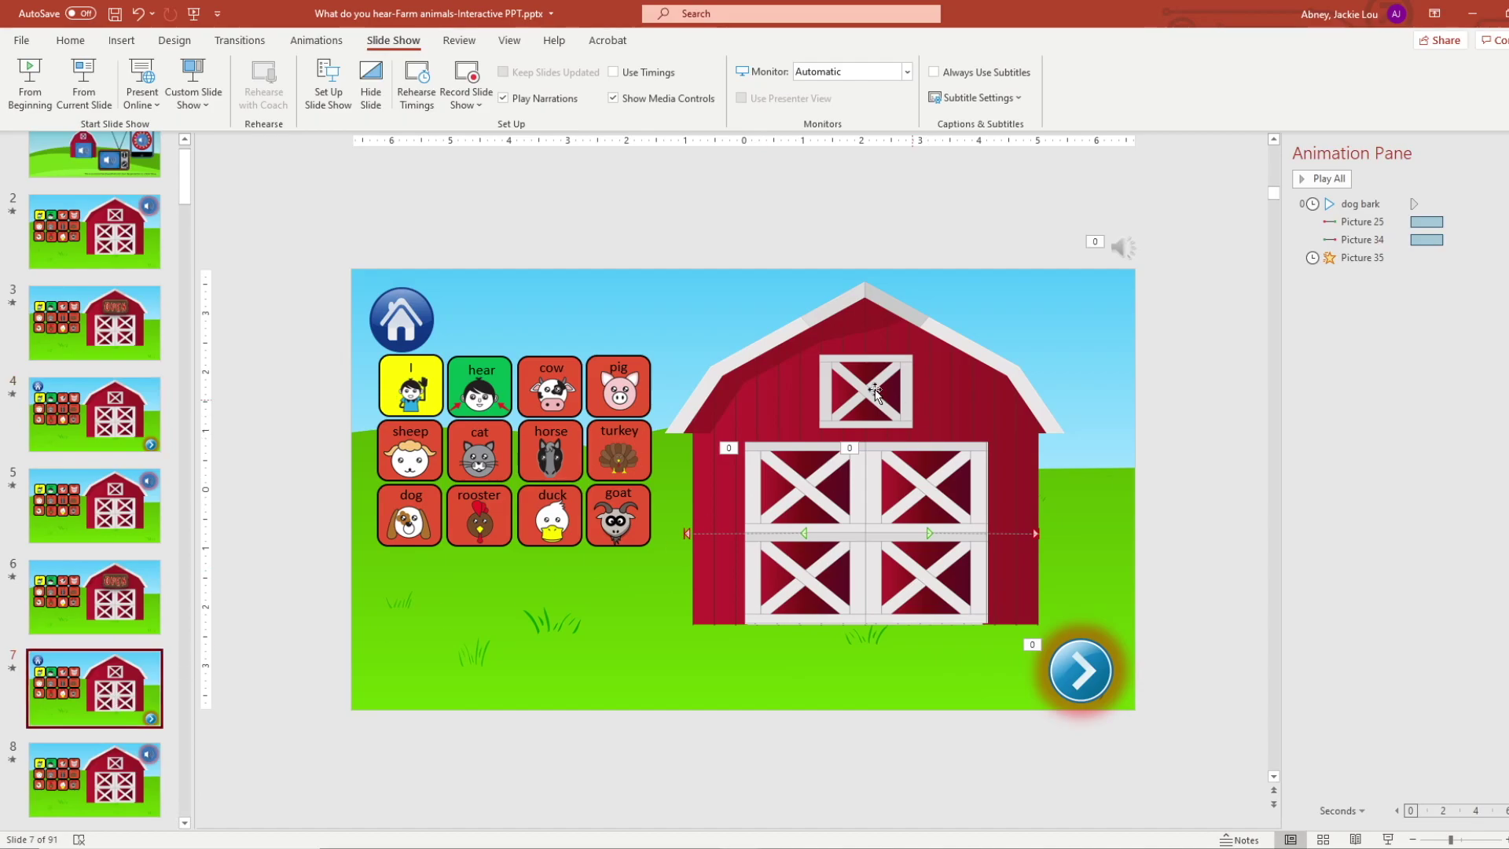
pyautogui.moveTo(1122, 246)
pyautogui.moveTo(1121, 280)
pyautogui.click(1121, 281)
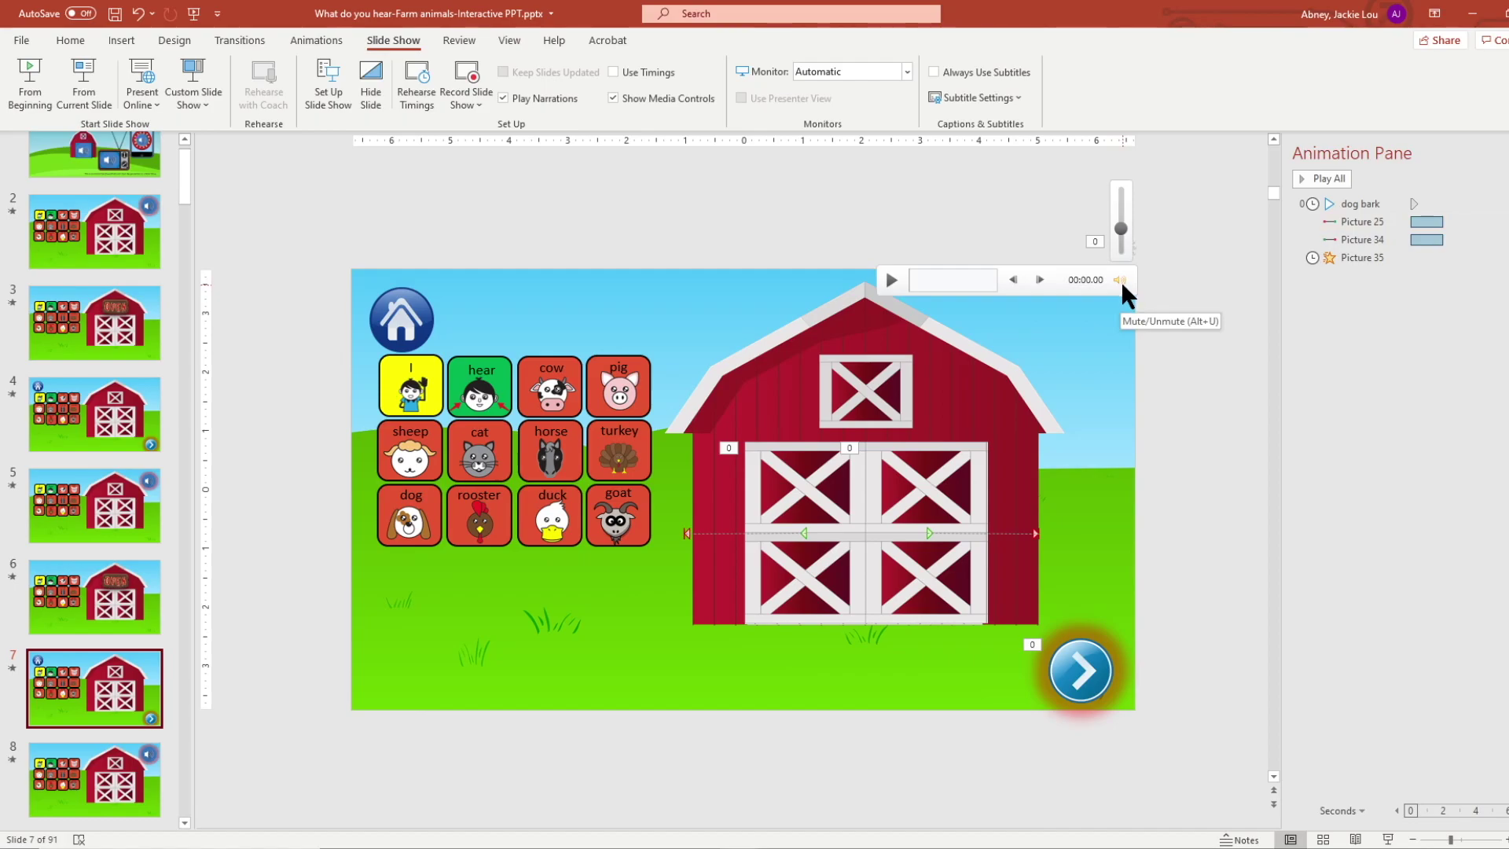
pyautogui.click(1124, 238)
pyautogui.moveTo(1123, 230); pyautogui.dragTo(1123, 247)
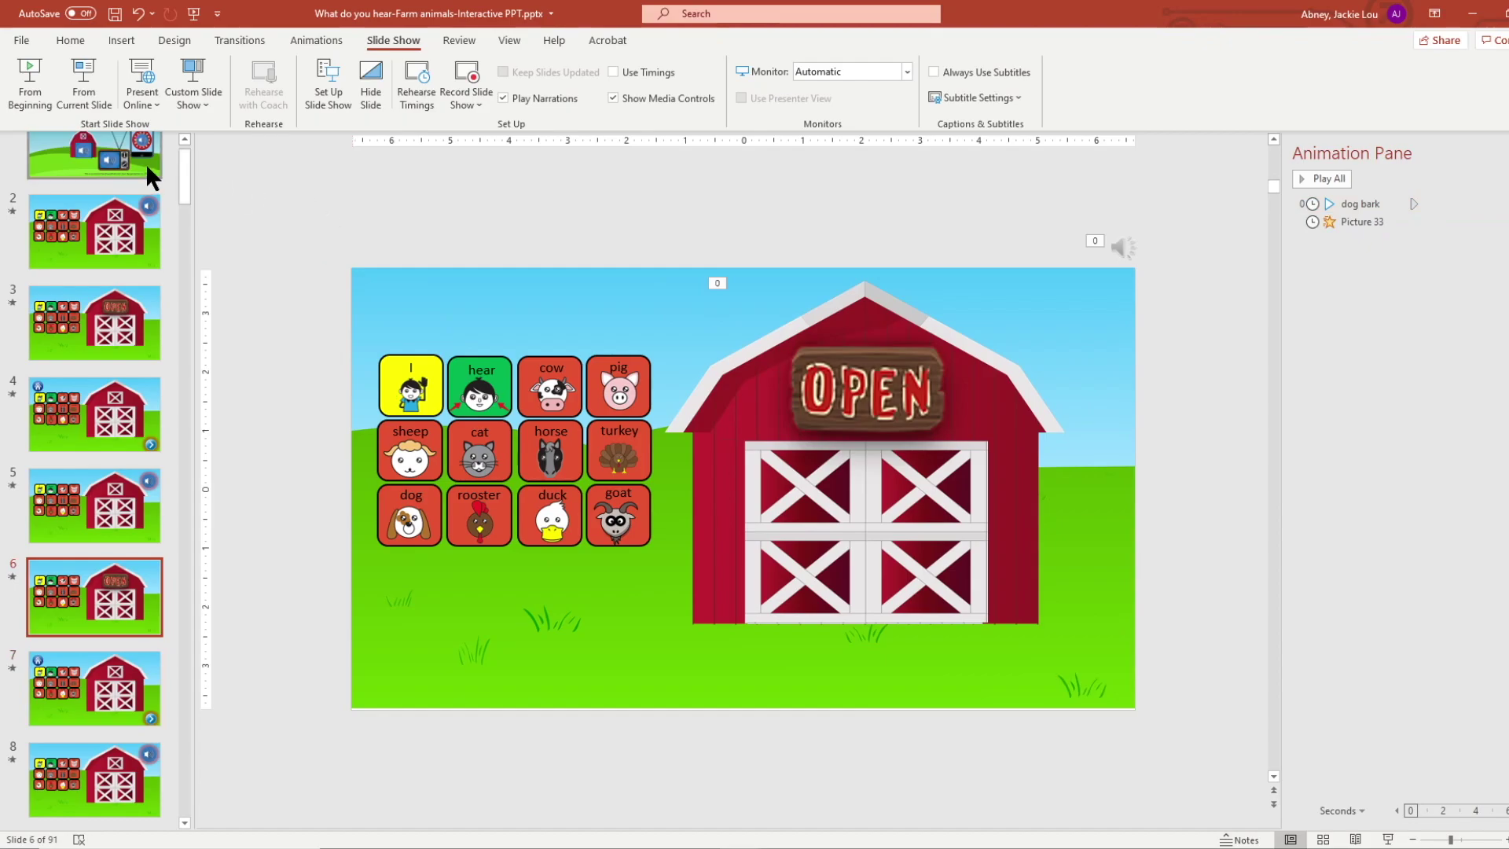
pyautogui.click(117, 154)
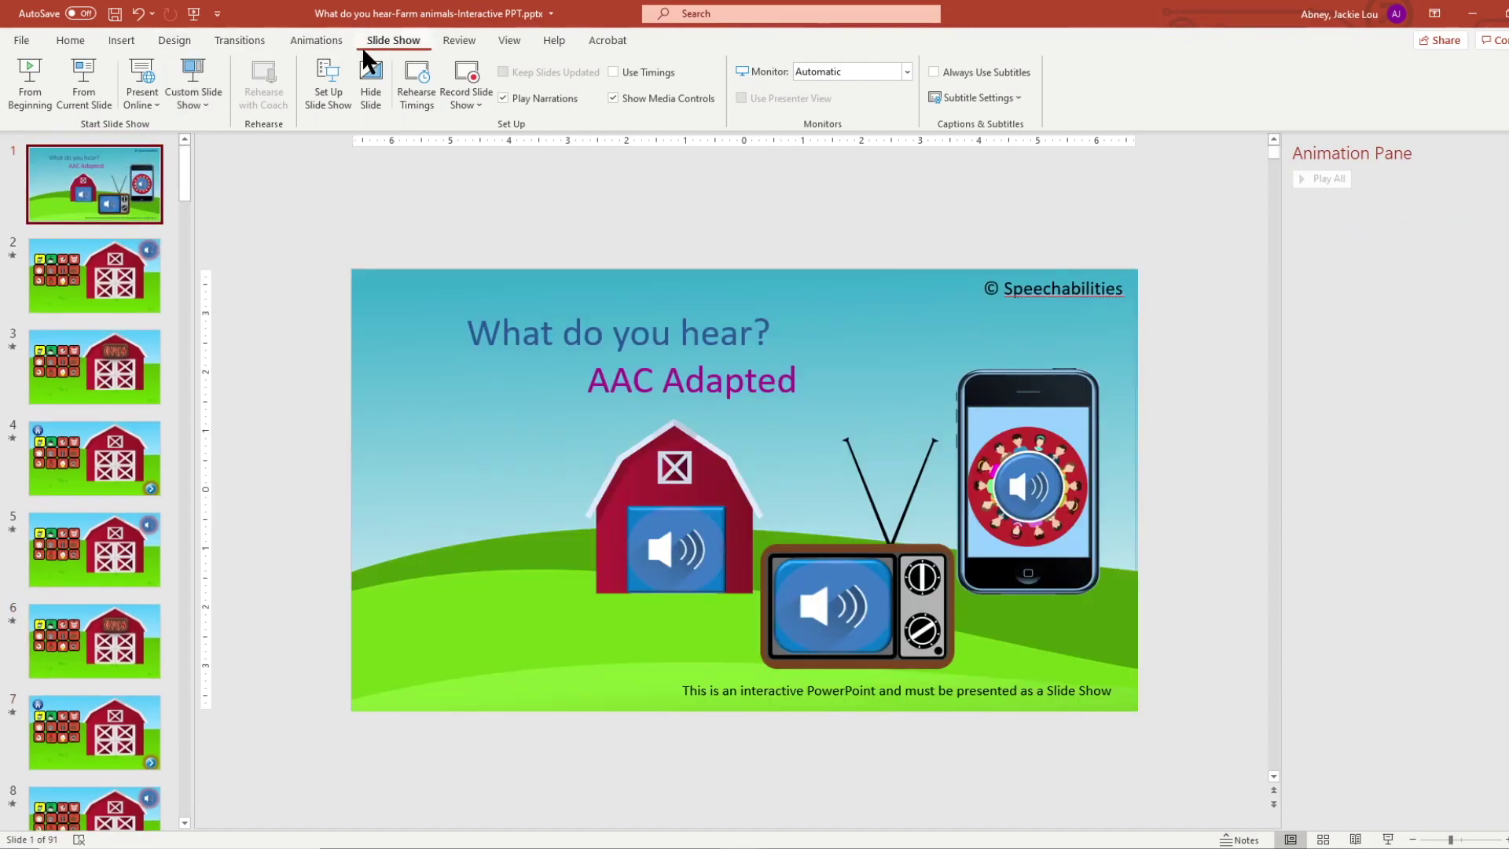
pyautogui.click(84, 84)
pyautogui.click(659, 535)
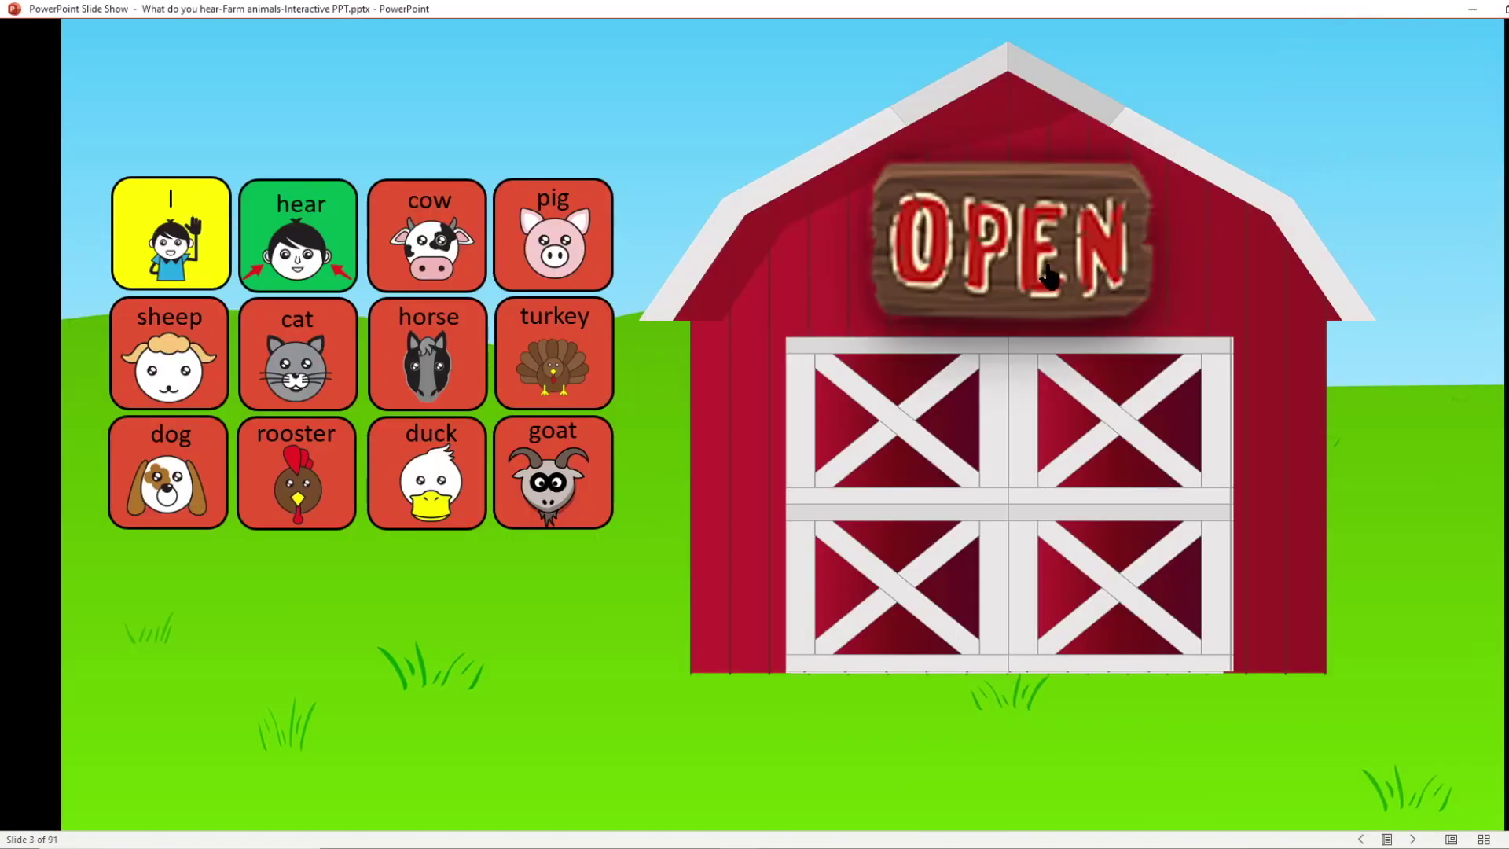
pyautogui.click(984, 272)
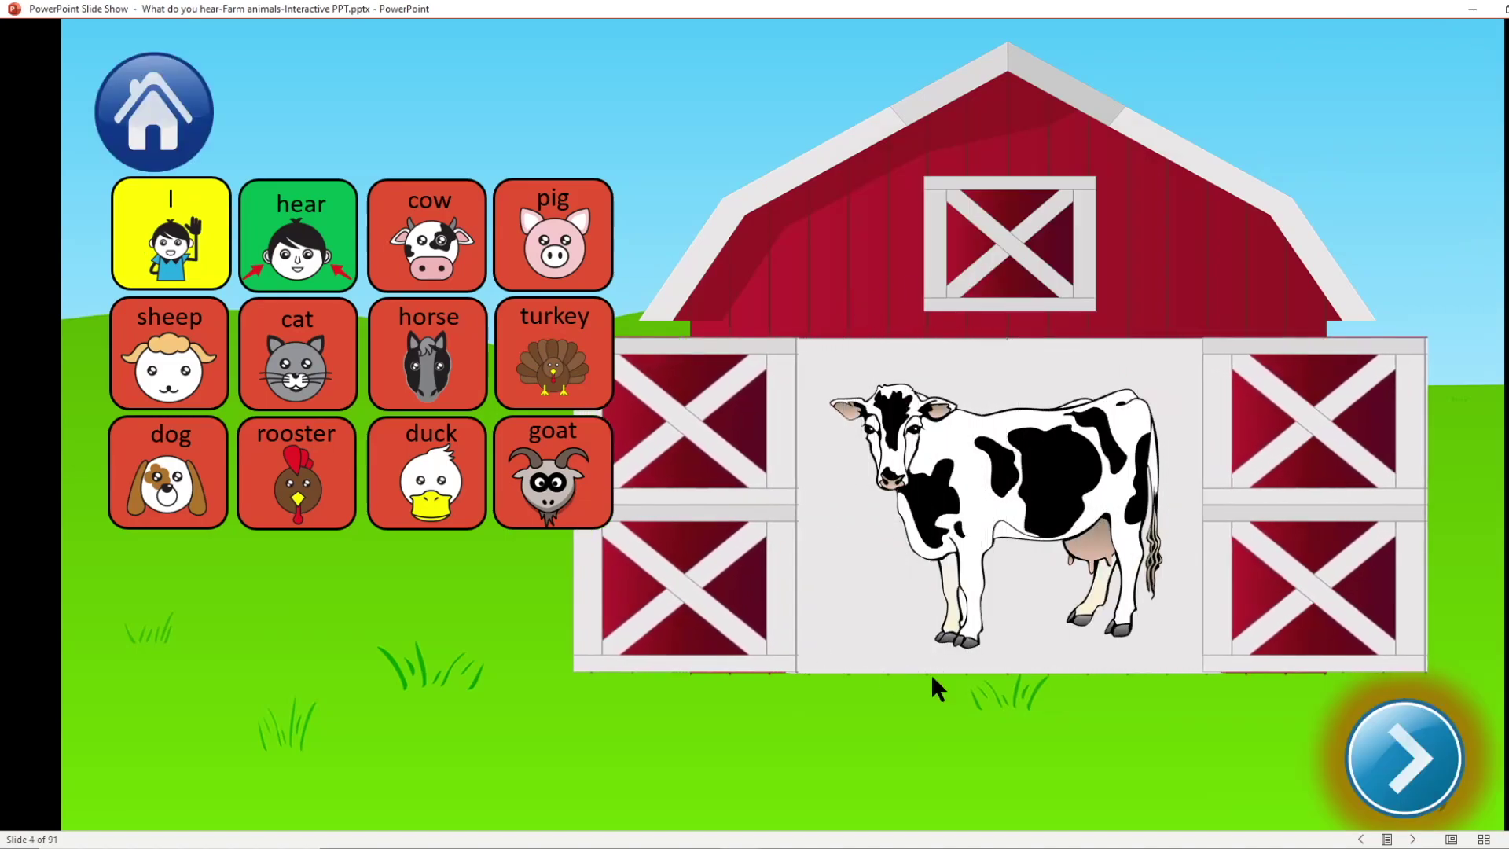
pyautogui.click(1391, 761)
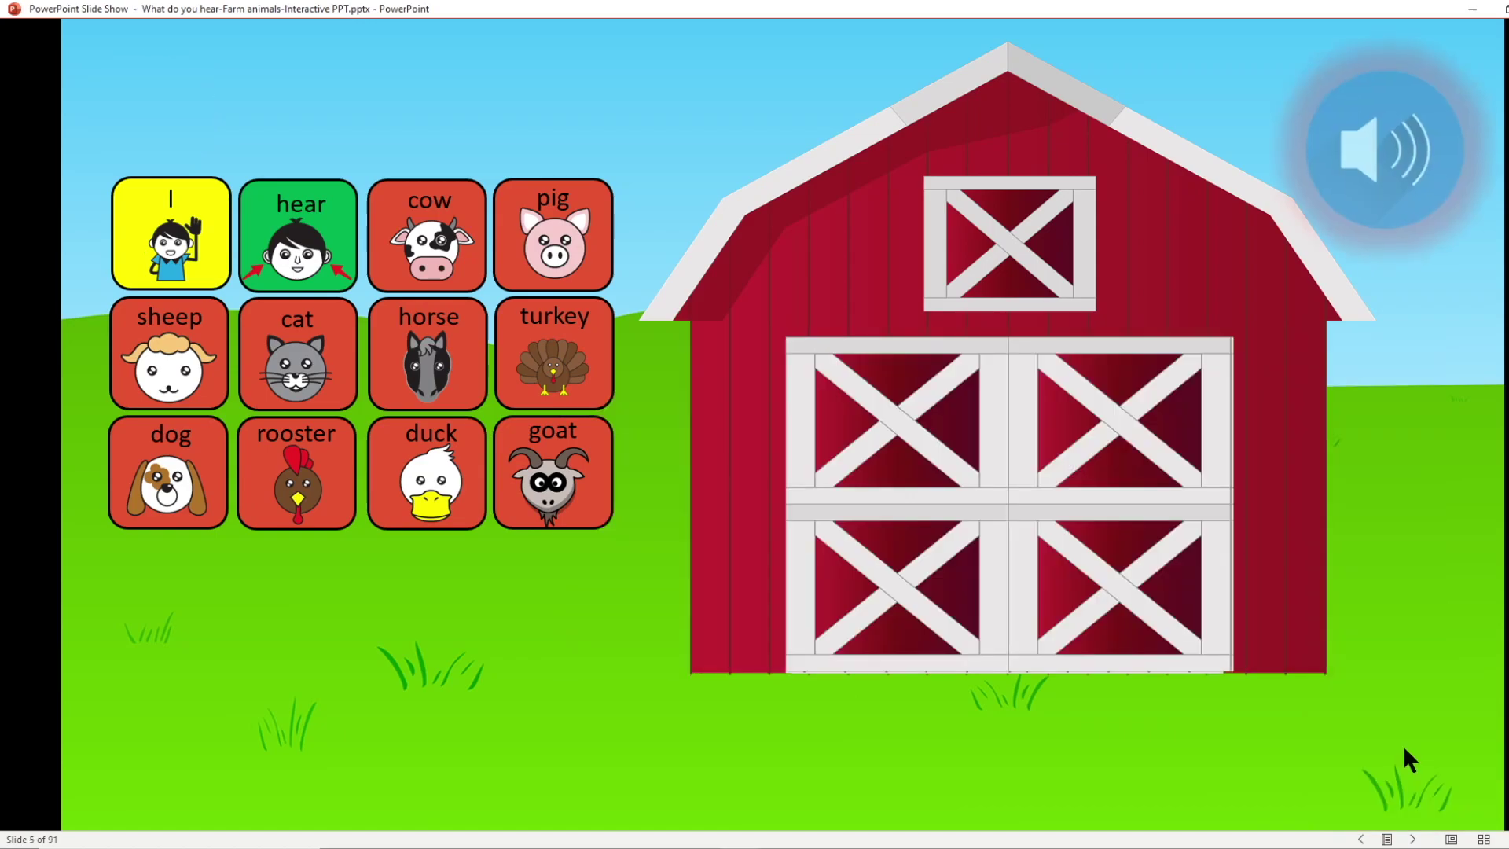
pyautogui.click(1383, 148)
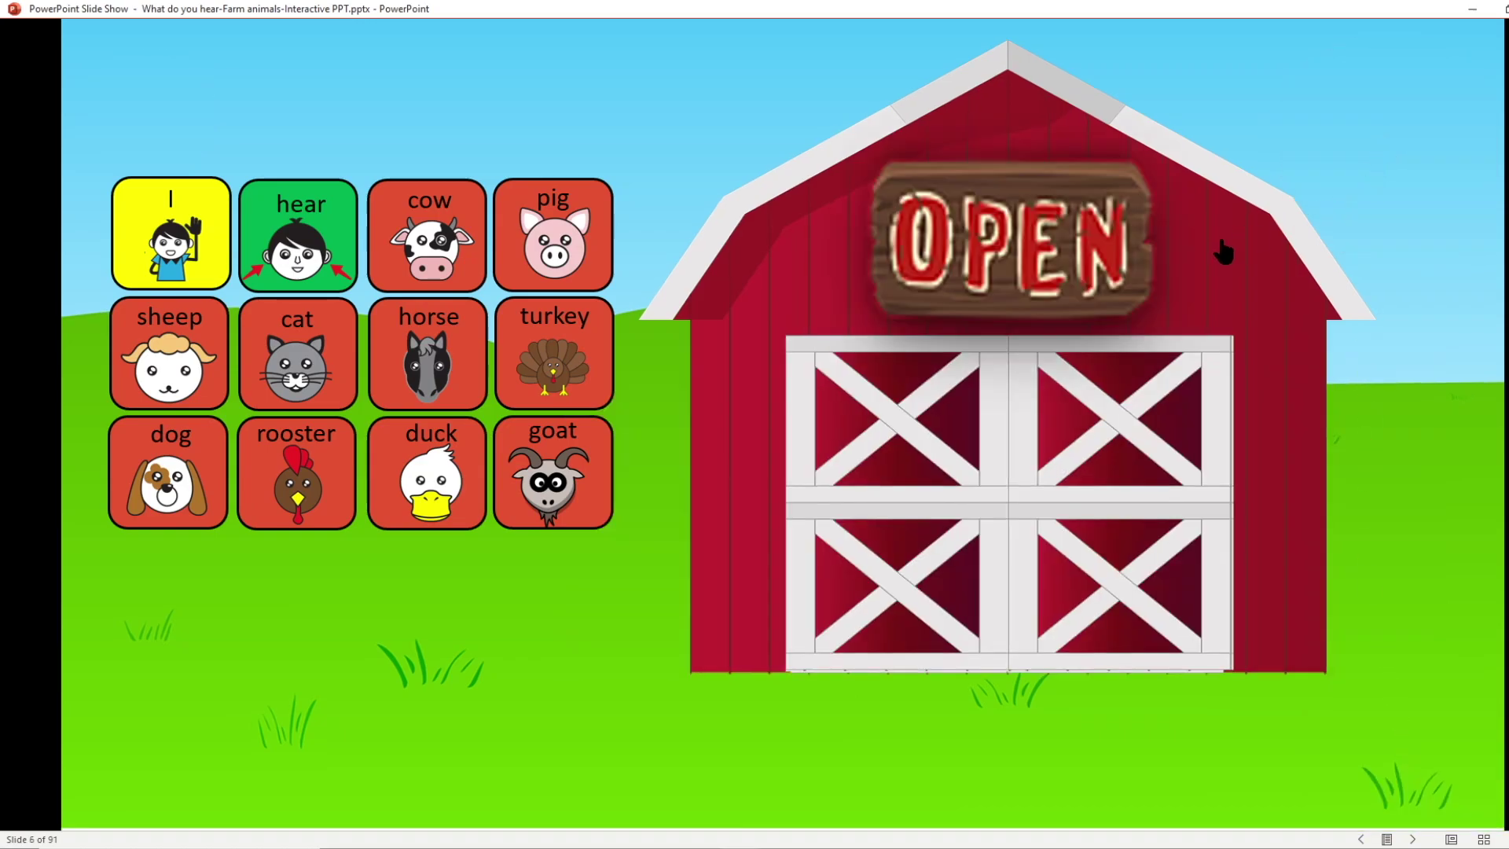
pyautogui.click(1013, 260)
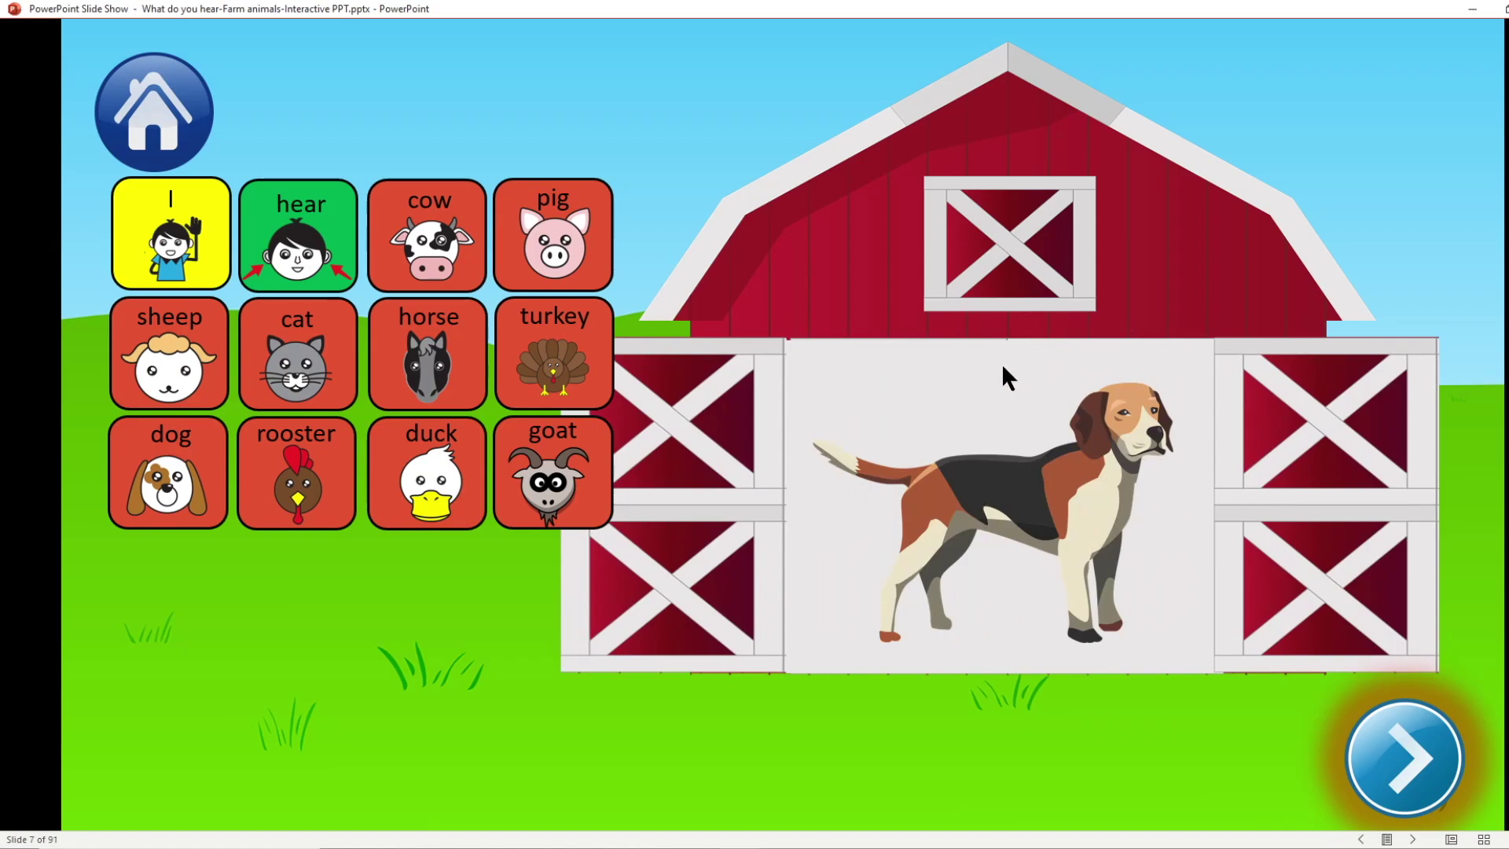
pyautogui.click(140, 116)
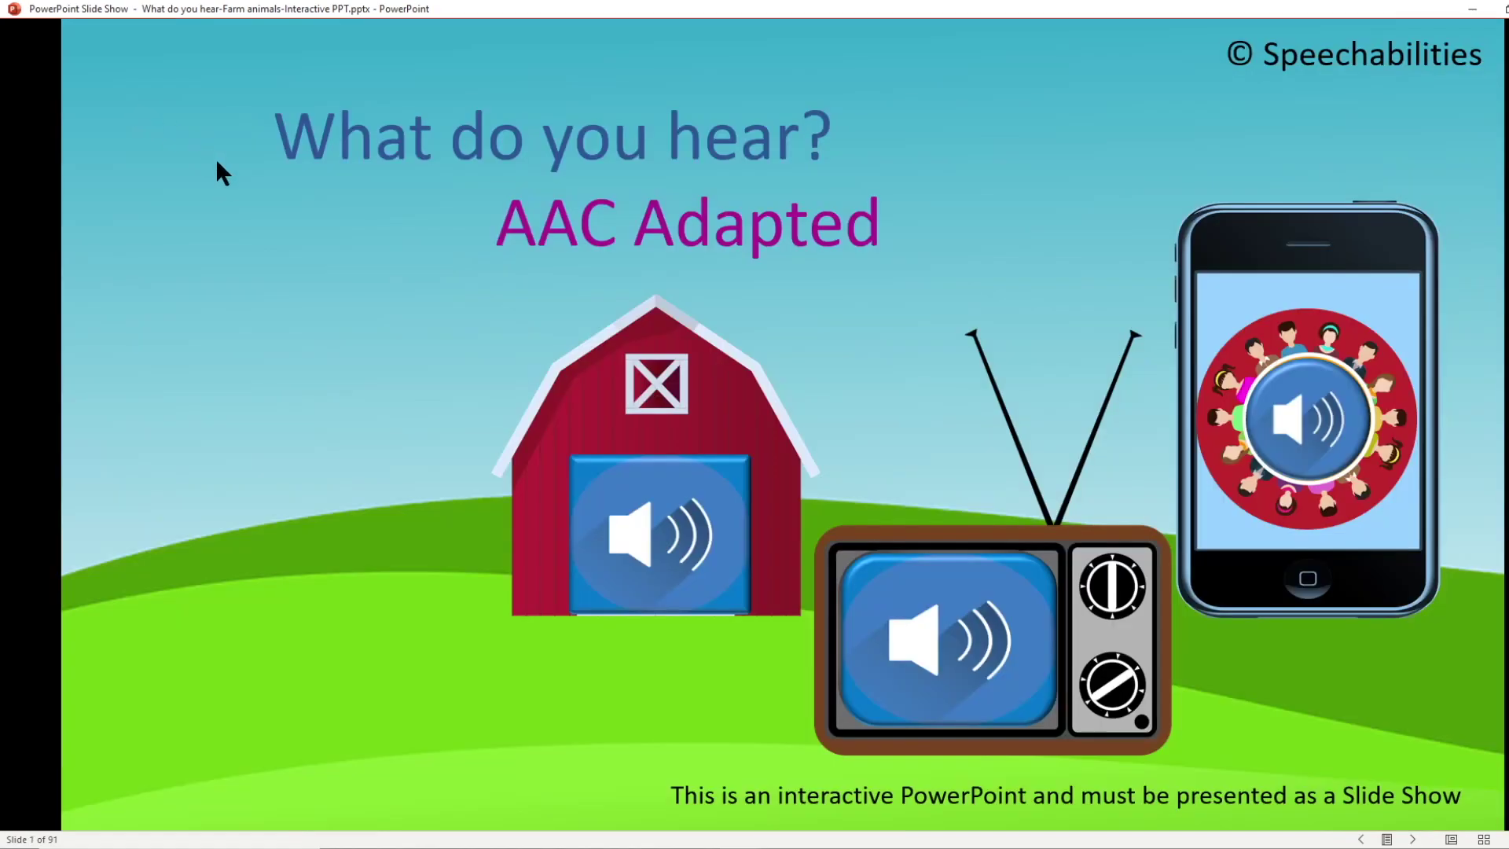
pyautogui.press('Escape')
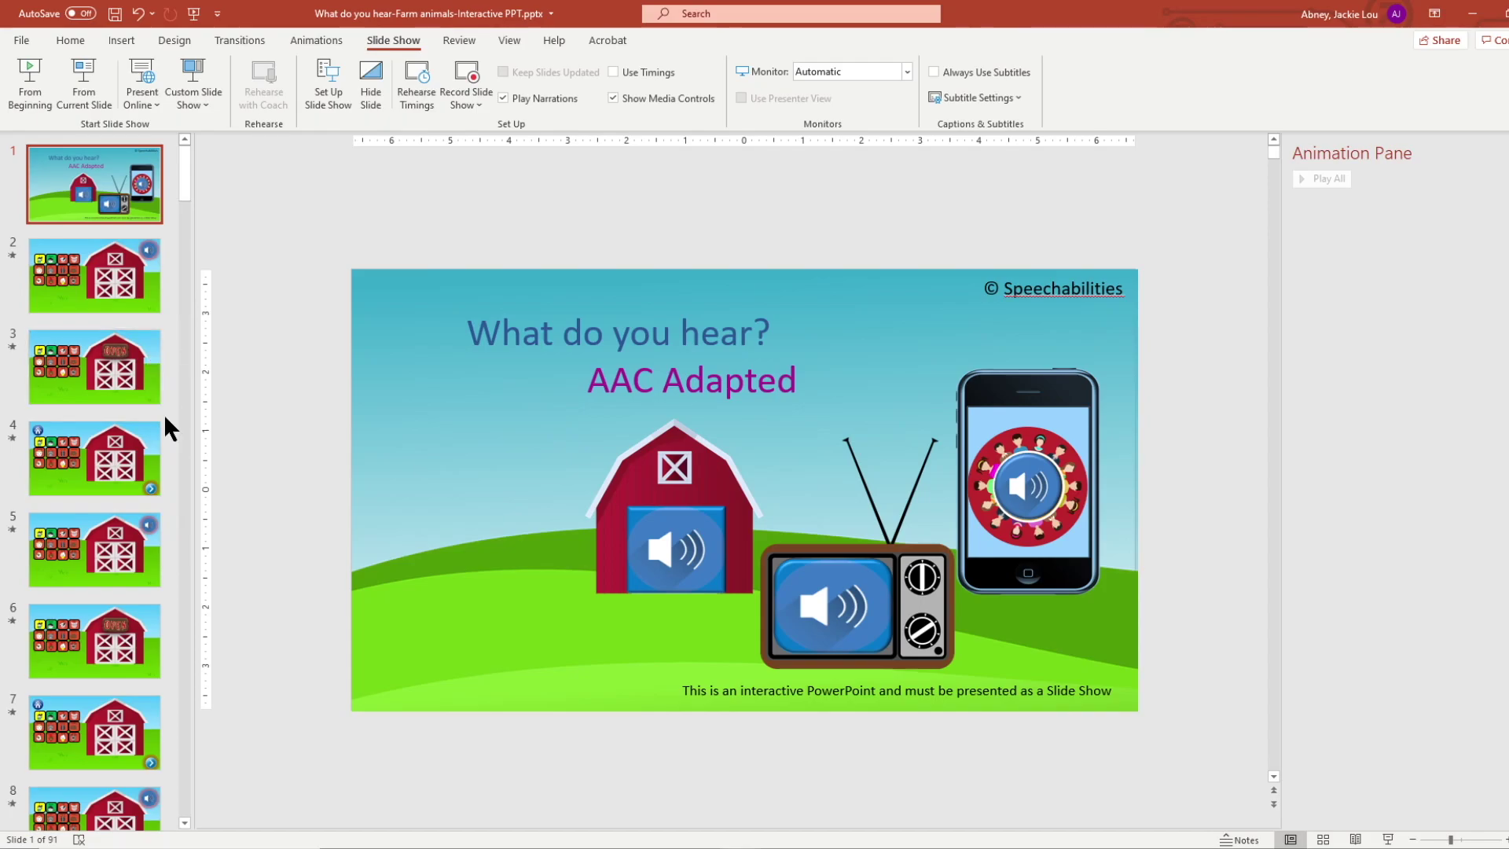
# Step: Check slide 4's audio and slide 31's turkey gobble clip, ending on slide 34 with the phone
pyautogui.scroll(-1, 164, 414)
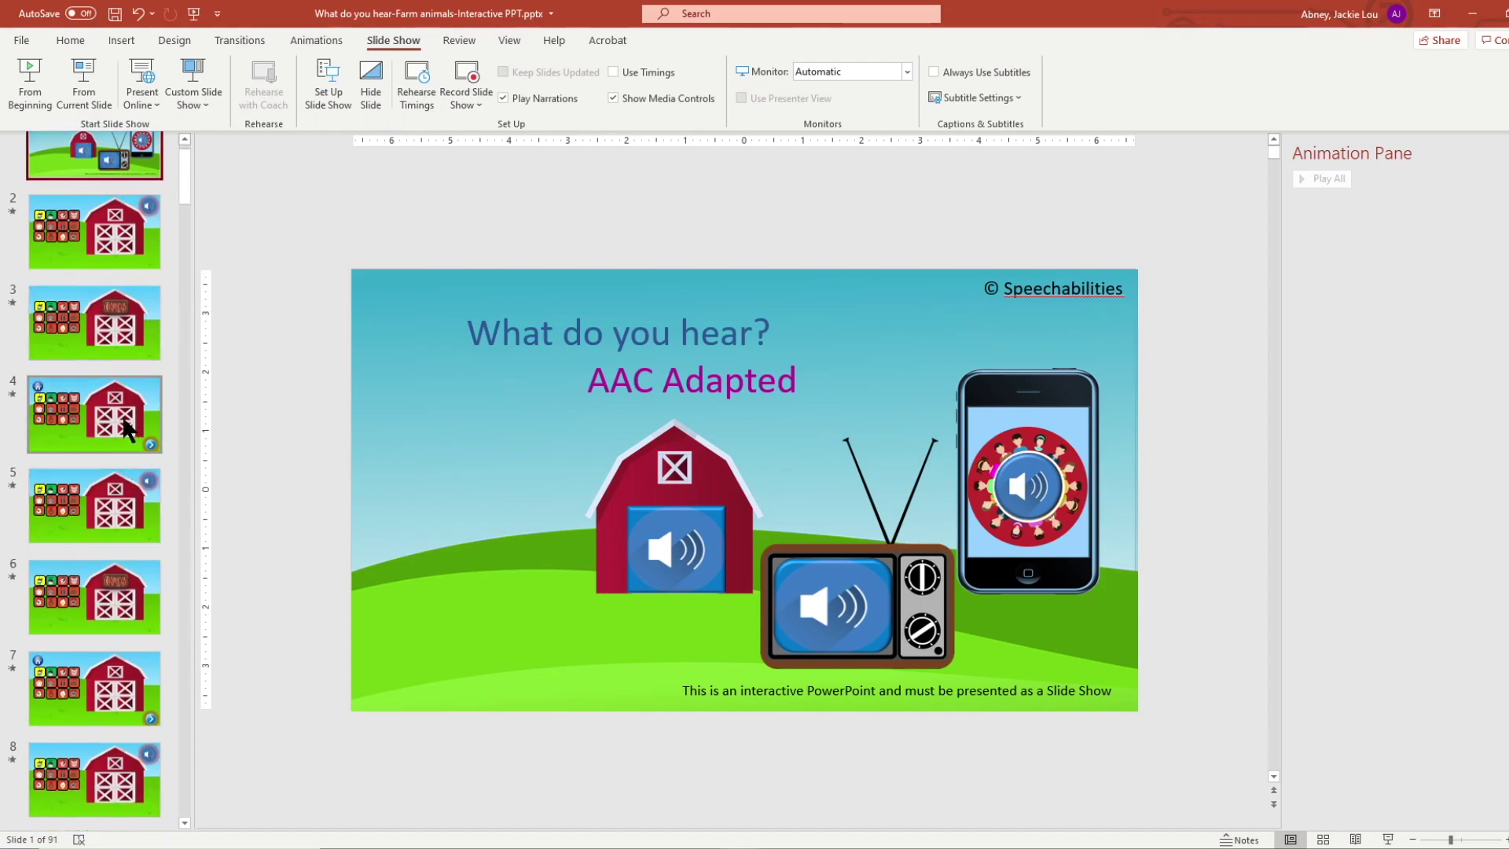
pyautogui.click(129, 431)
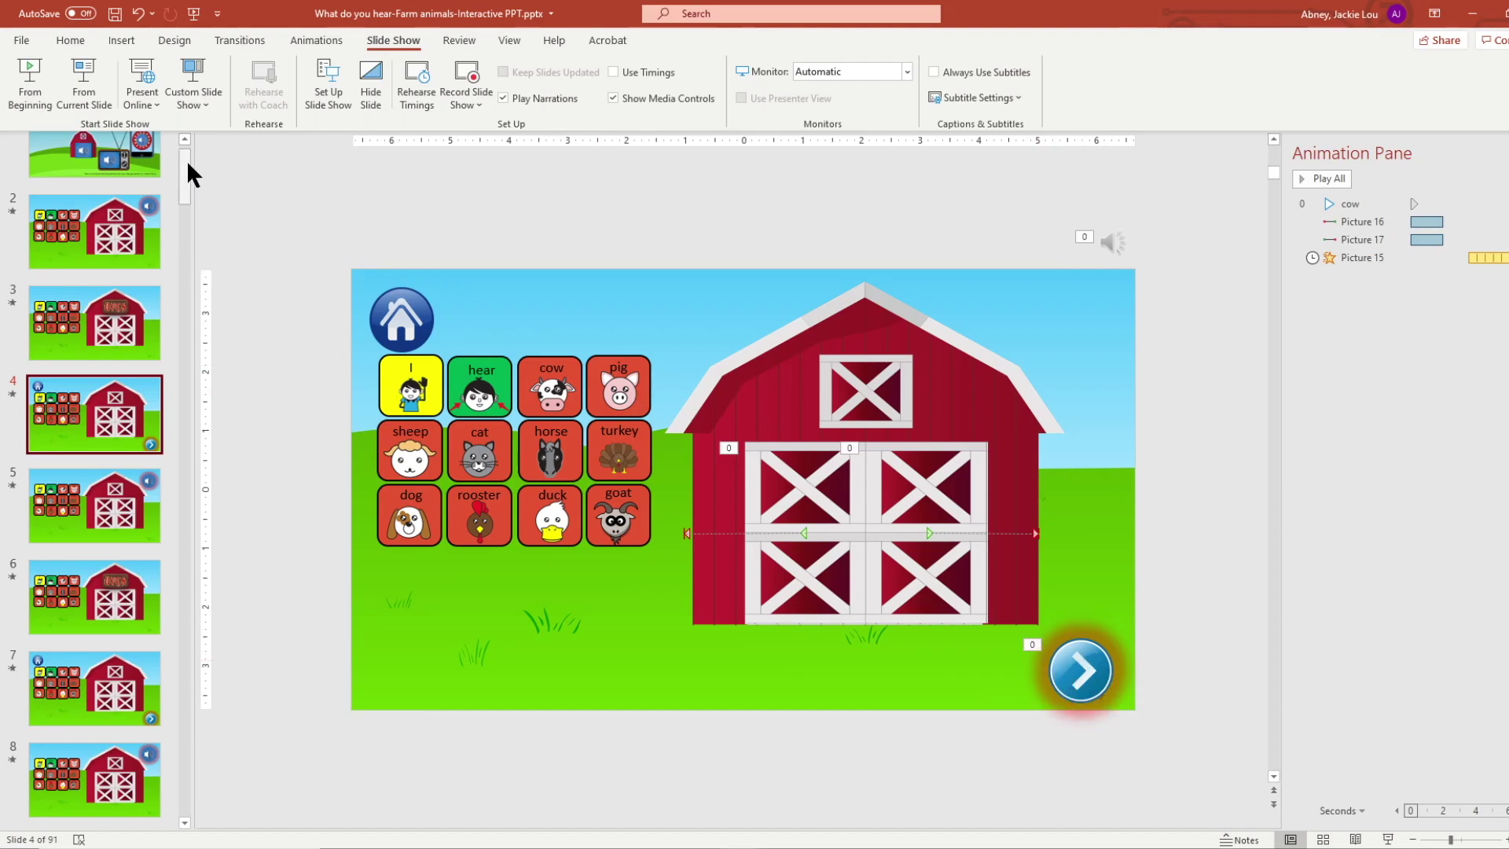
pyautogui.moveTo(182, 159); pyautogui.dragTo(173, 380)
pyautogui.click(124, 441)
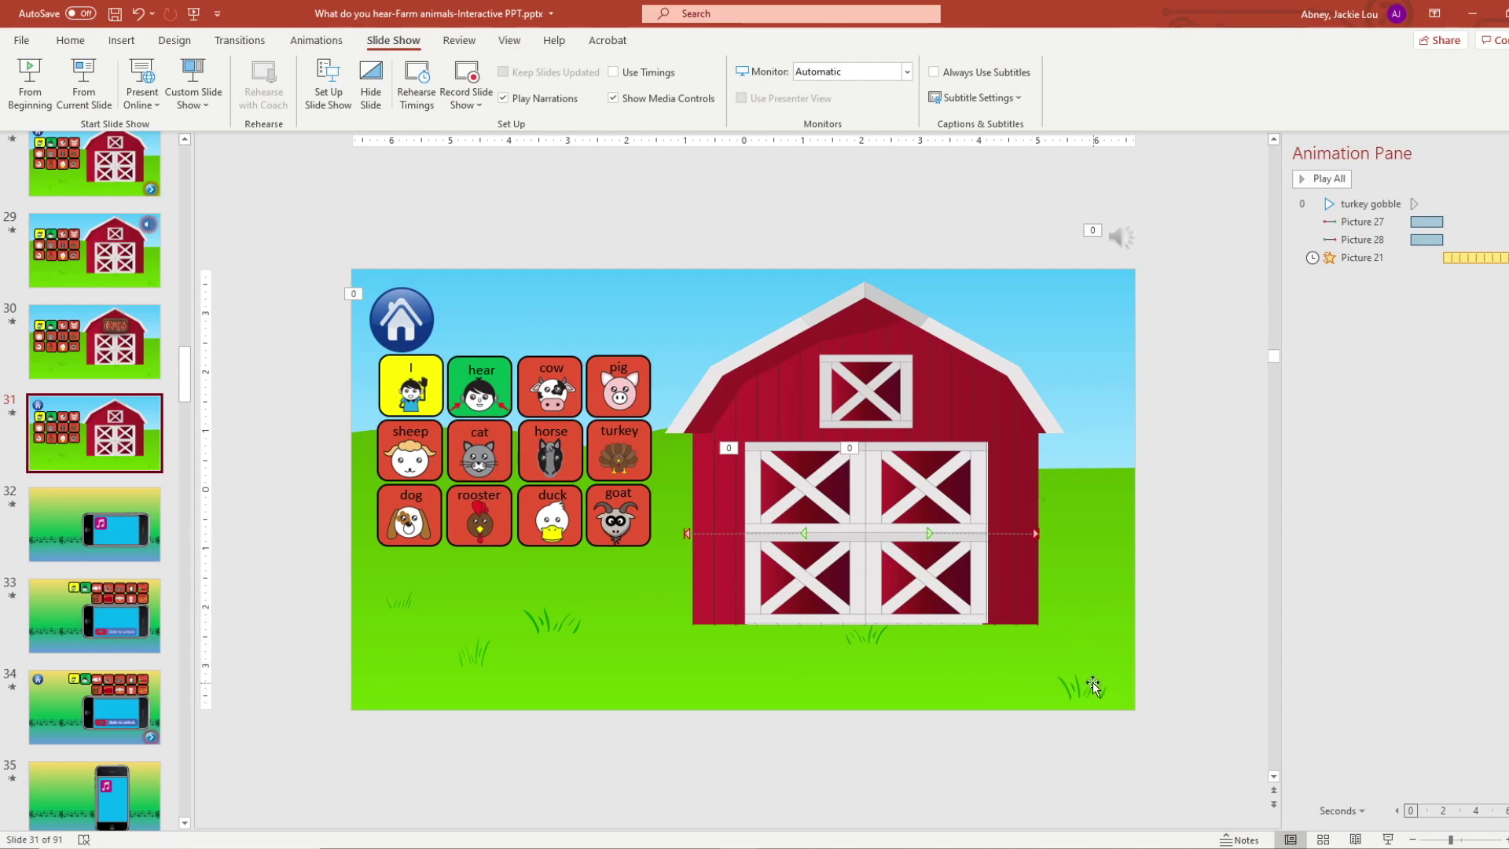
pyautogui.moveTo(1122, 234)
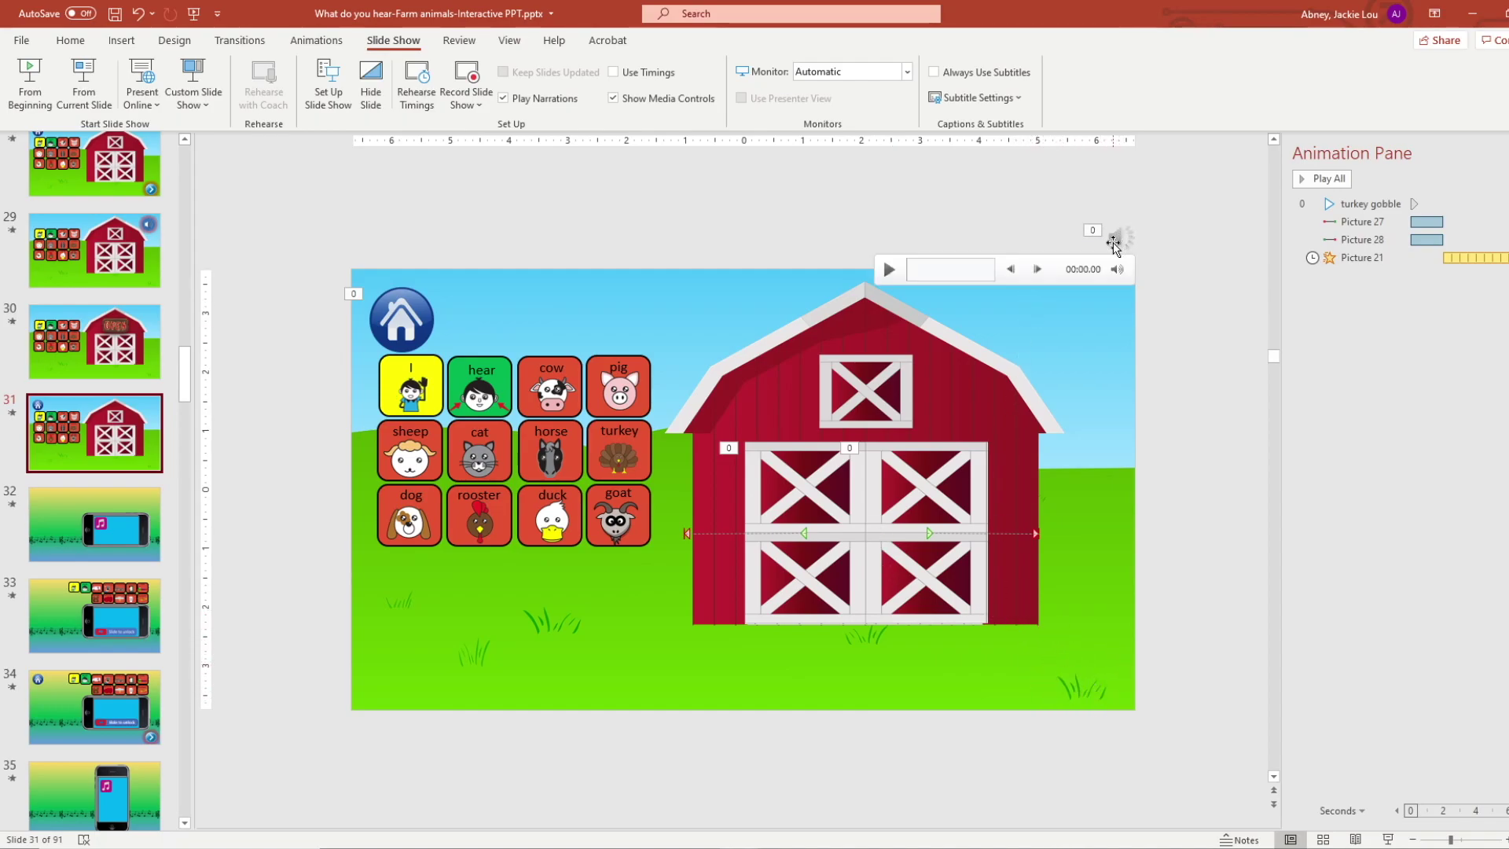
pyautogui.click(1119, 234)
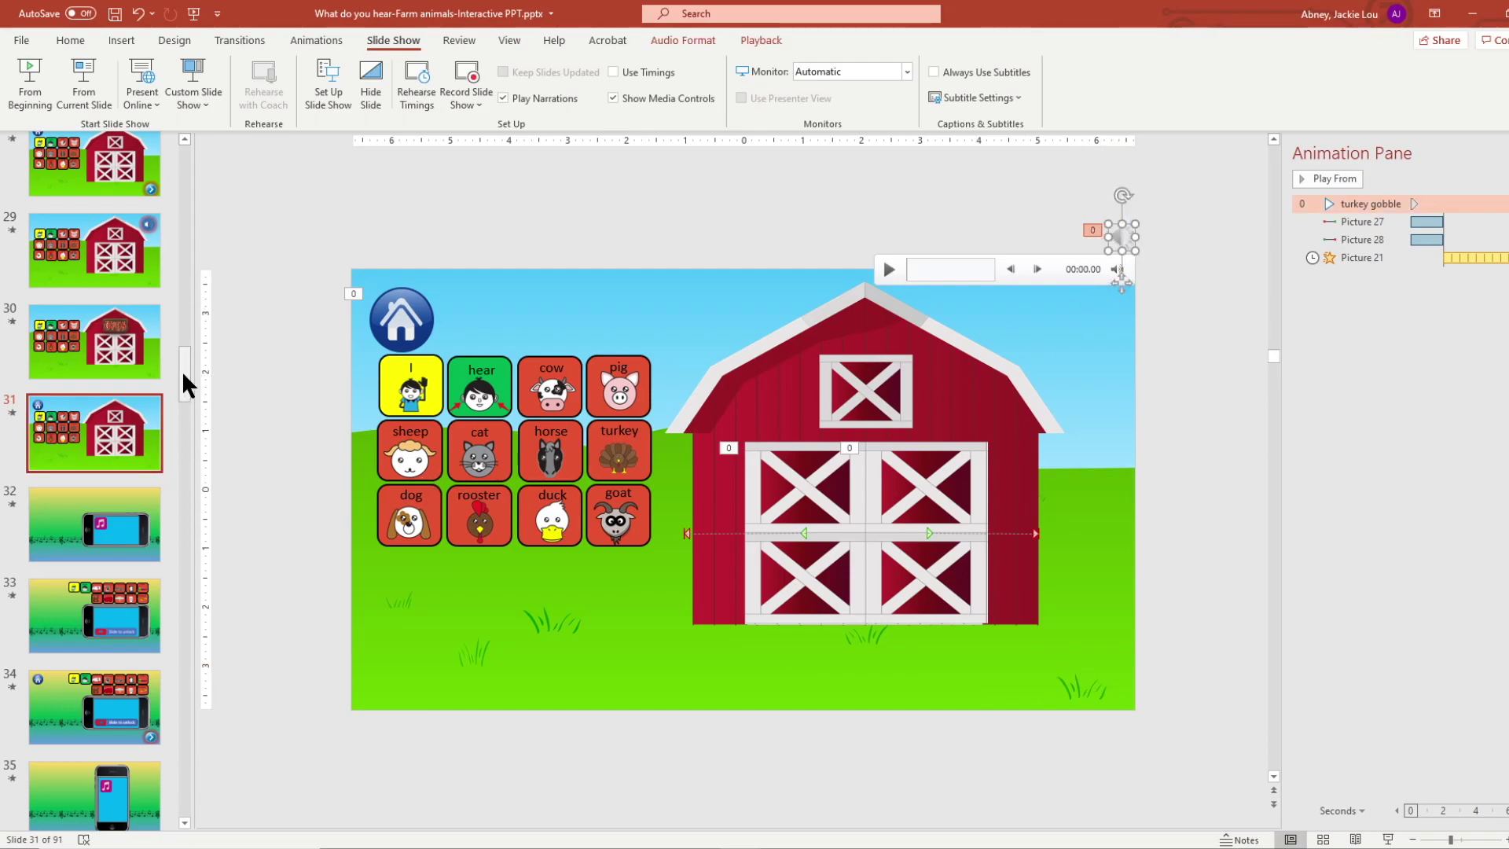
pyautogui.moveTo(181, 371); pyautogui.dragTo(186, 391)
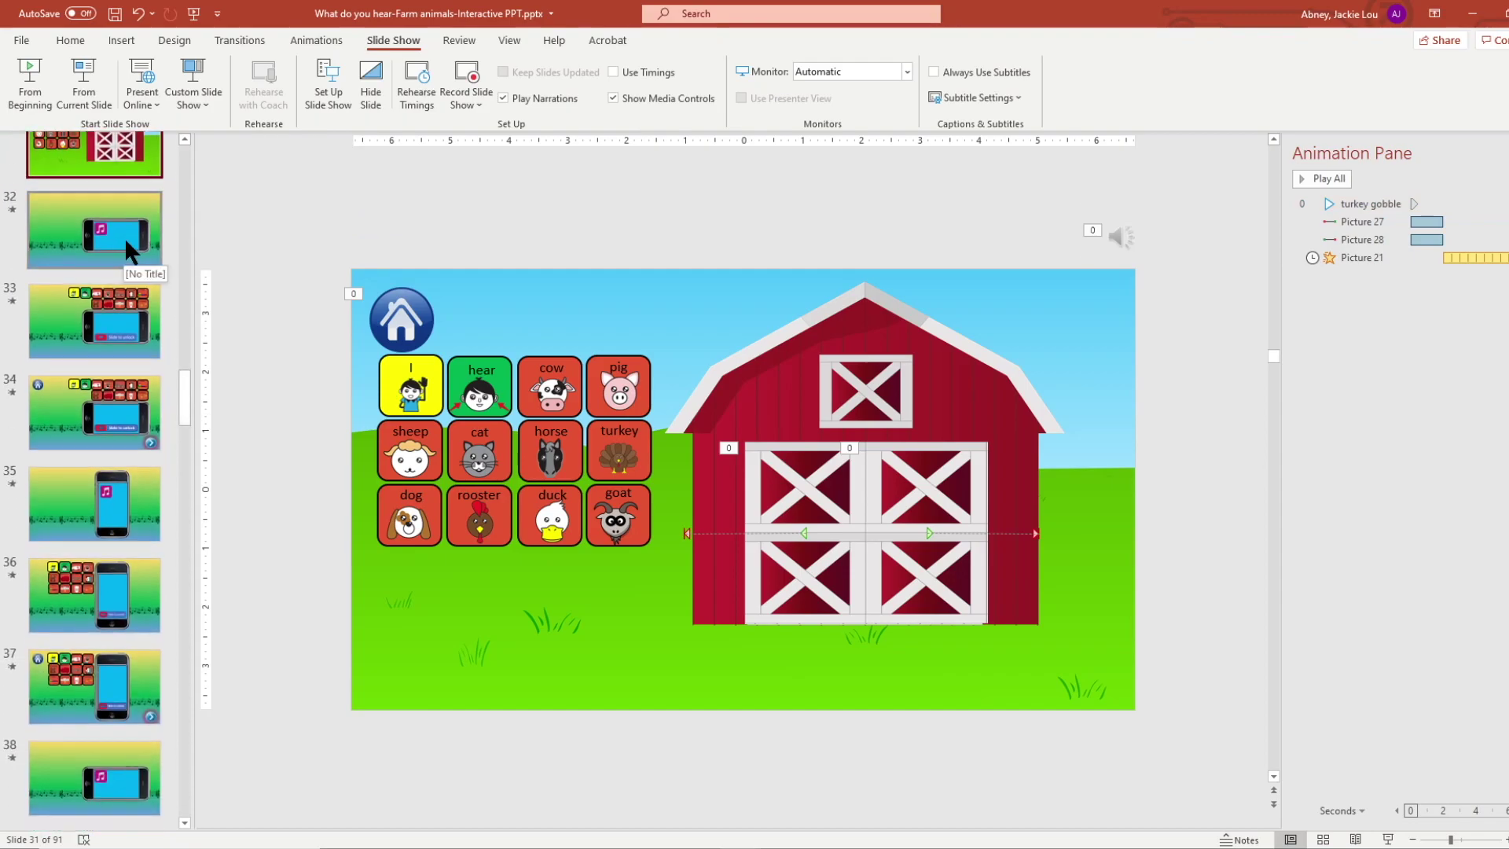
pyautogui.click(147, 445)
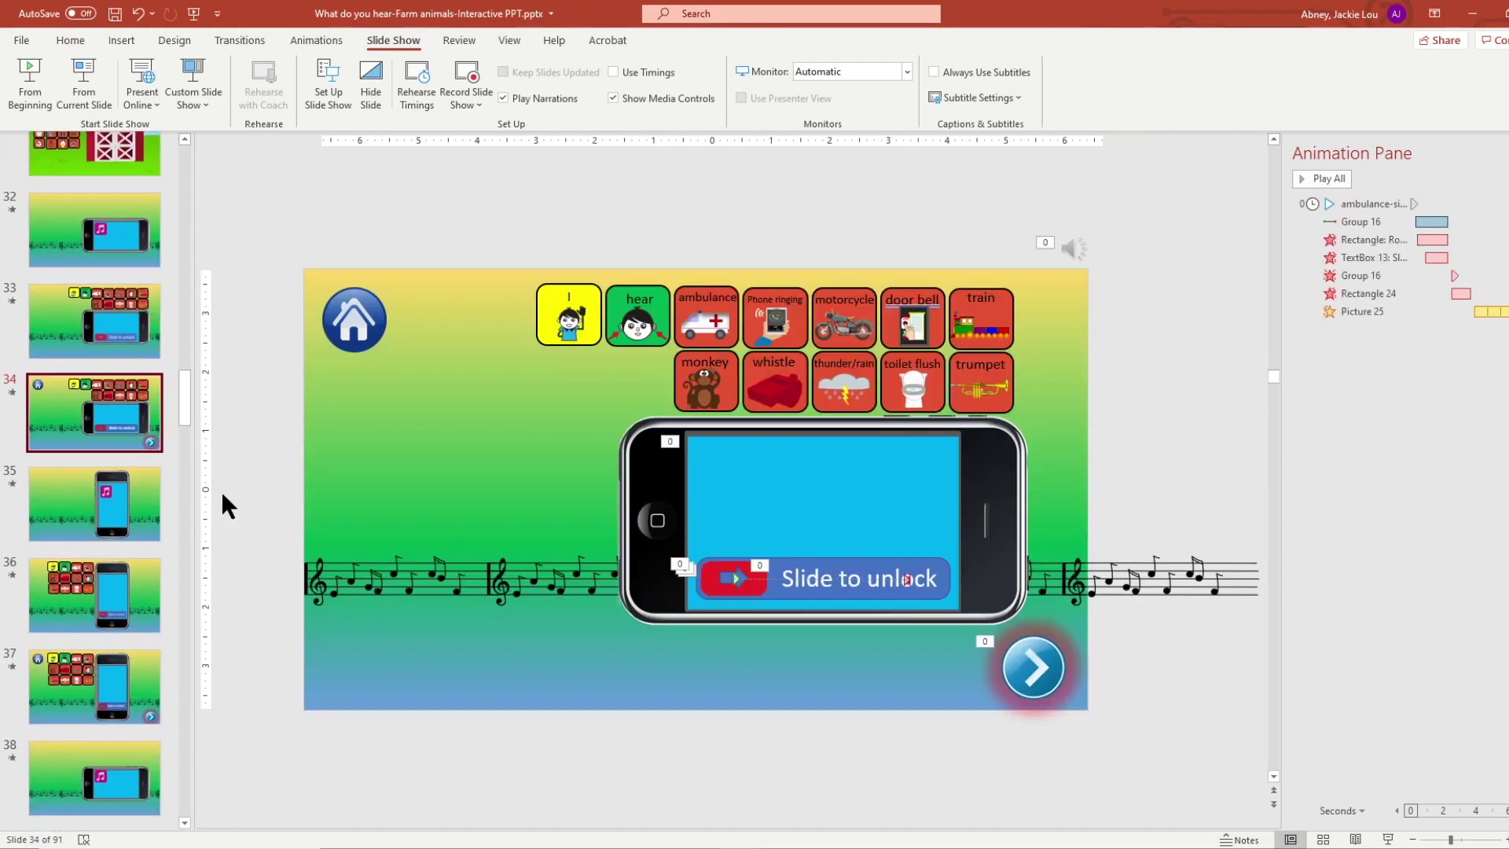
# Step: Inspect slide 34's hidden audio, then move down to slide 62, the TV test-pattern slide
pyautogui.moveTo(1069, 240)
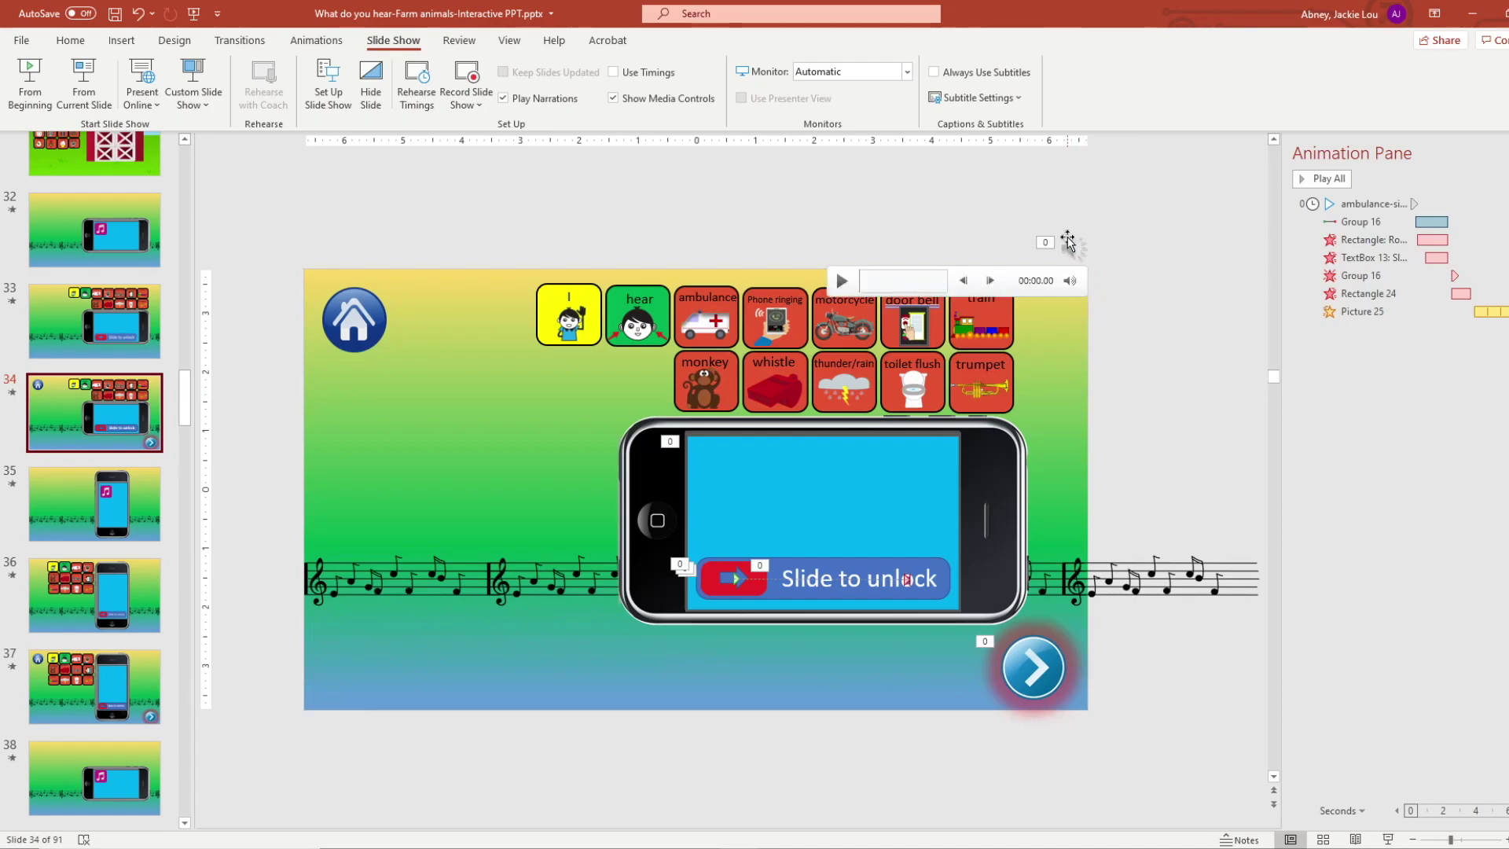
pyautogui.click(1076, 248)
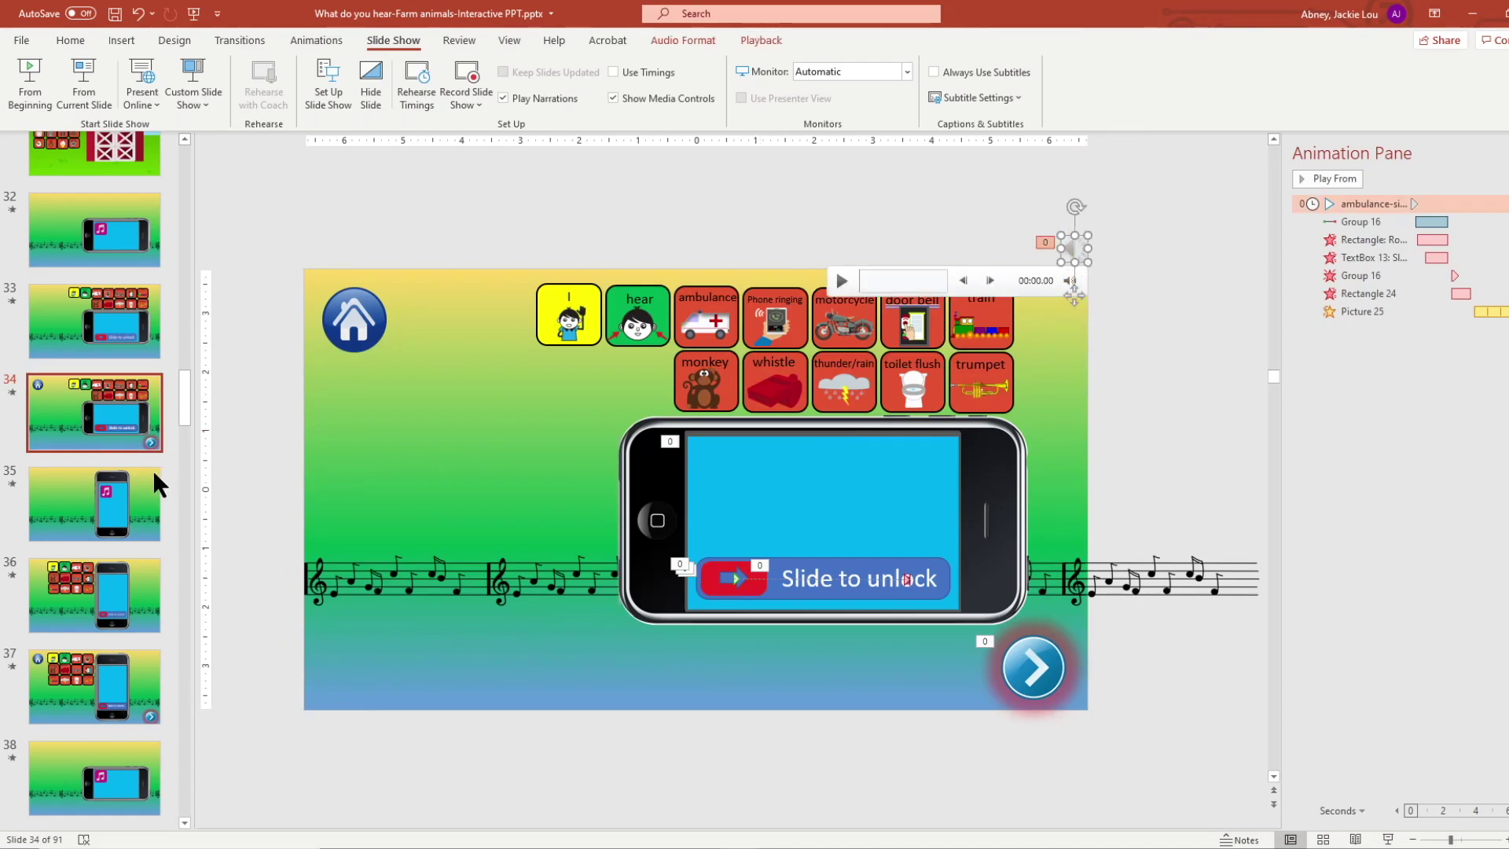
pyautogui.click(124, 555)
pyautogui.scroll(-5, 124, 558)
pyautogui.scroll(-8, 125, 558)
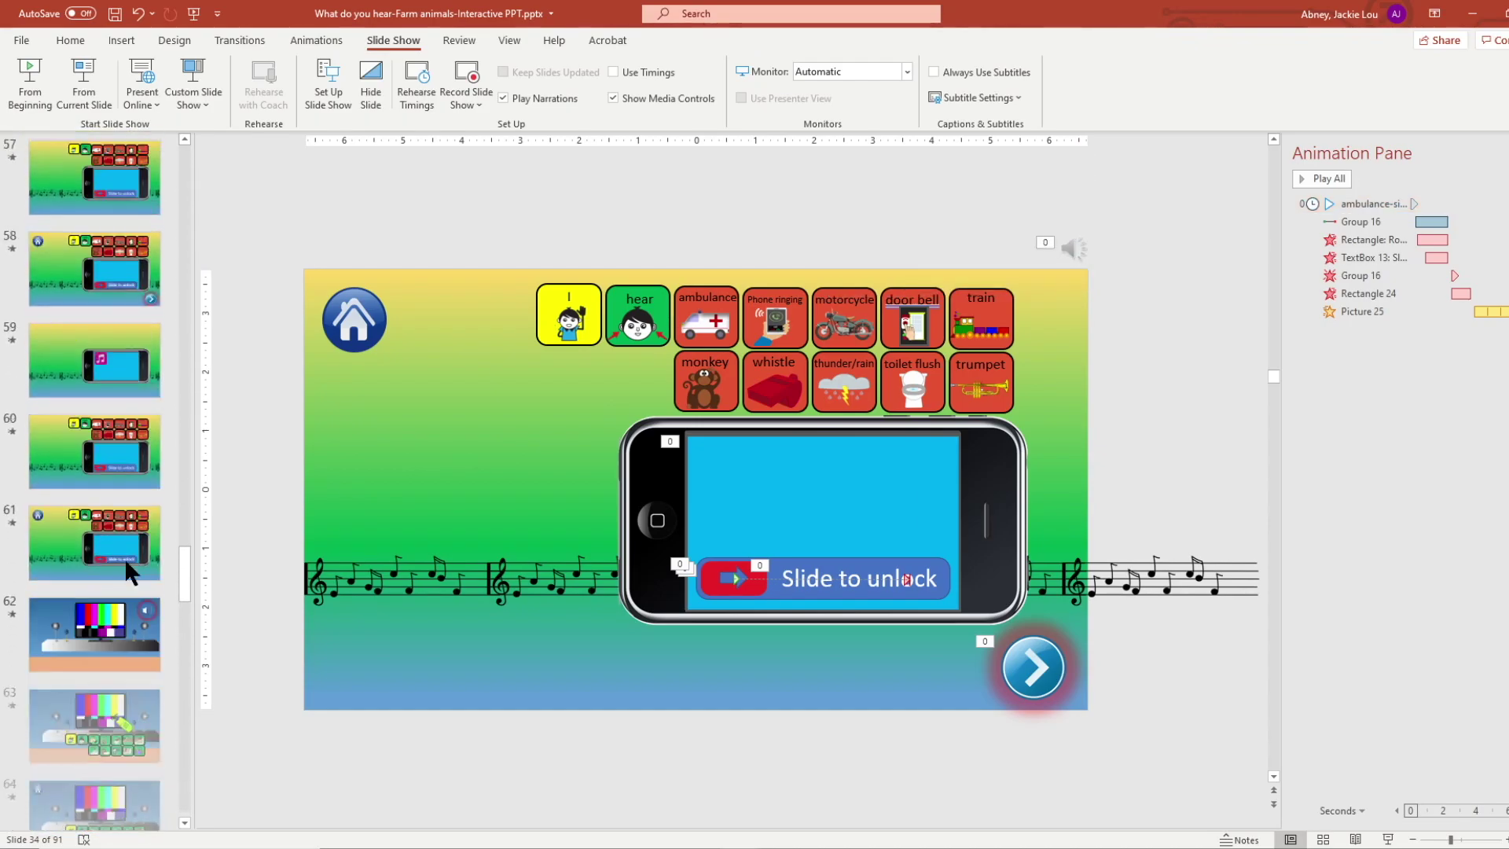
pyautogui.scroll(-1, 124, 558)
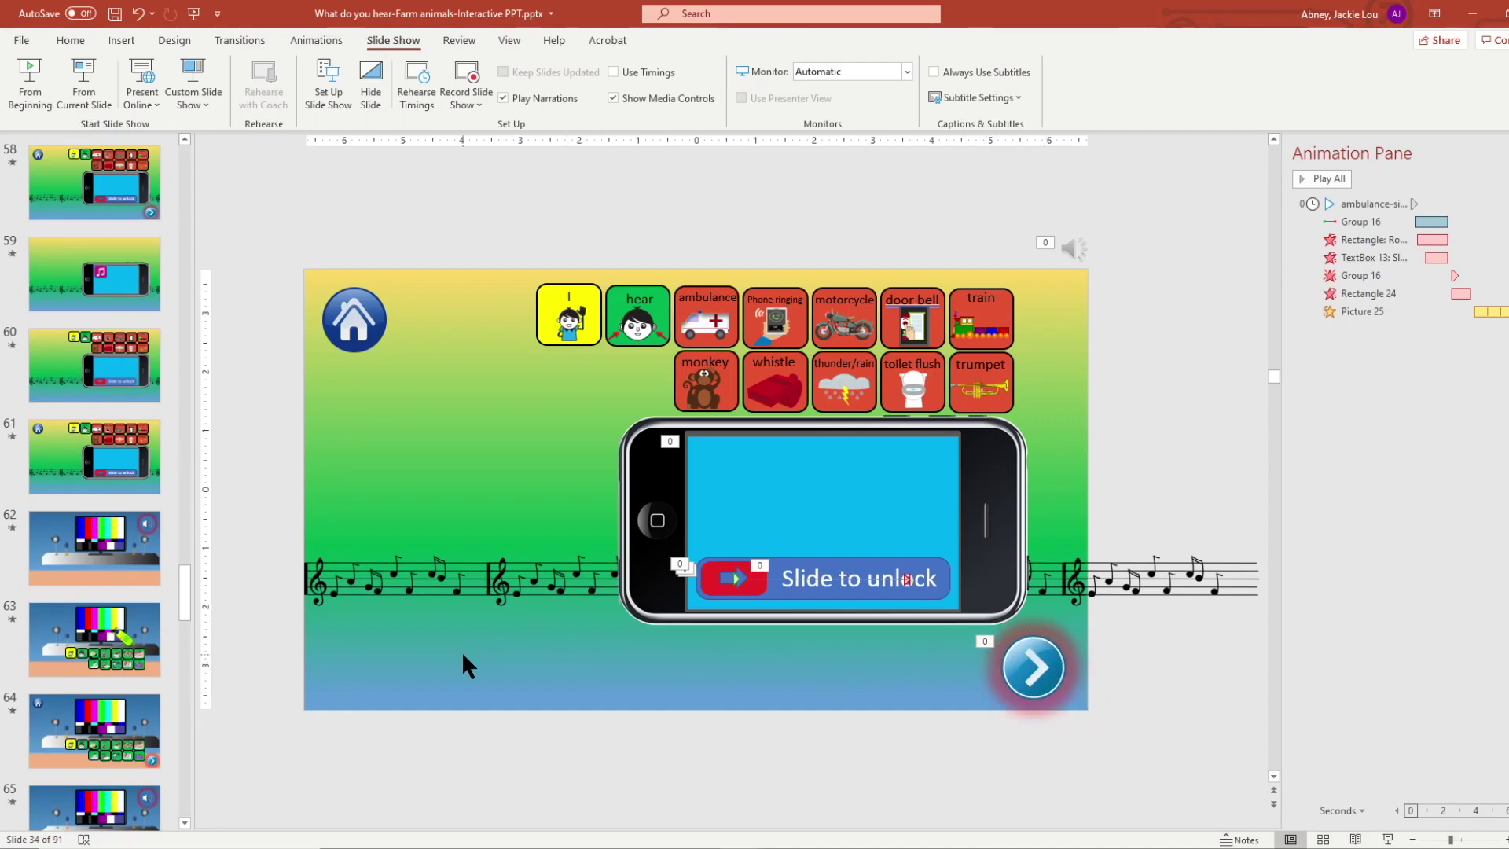
pyautogui.click(130, 550)
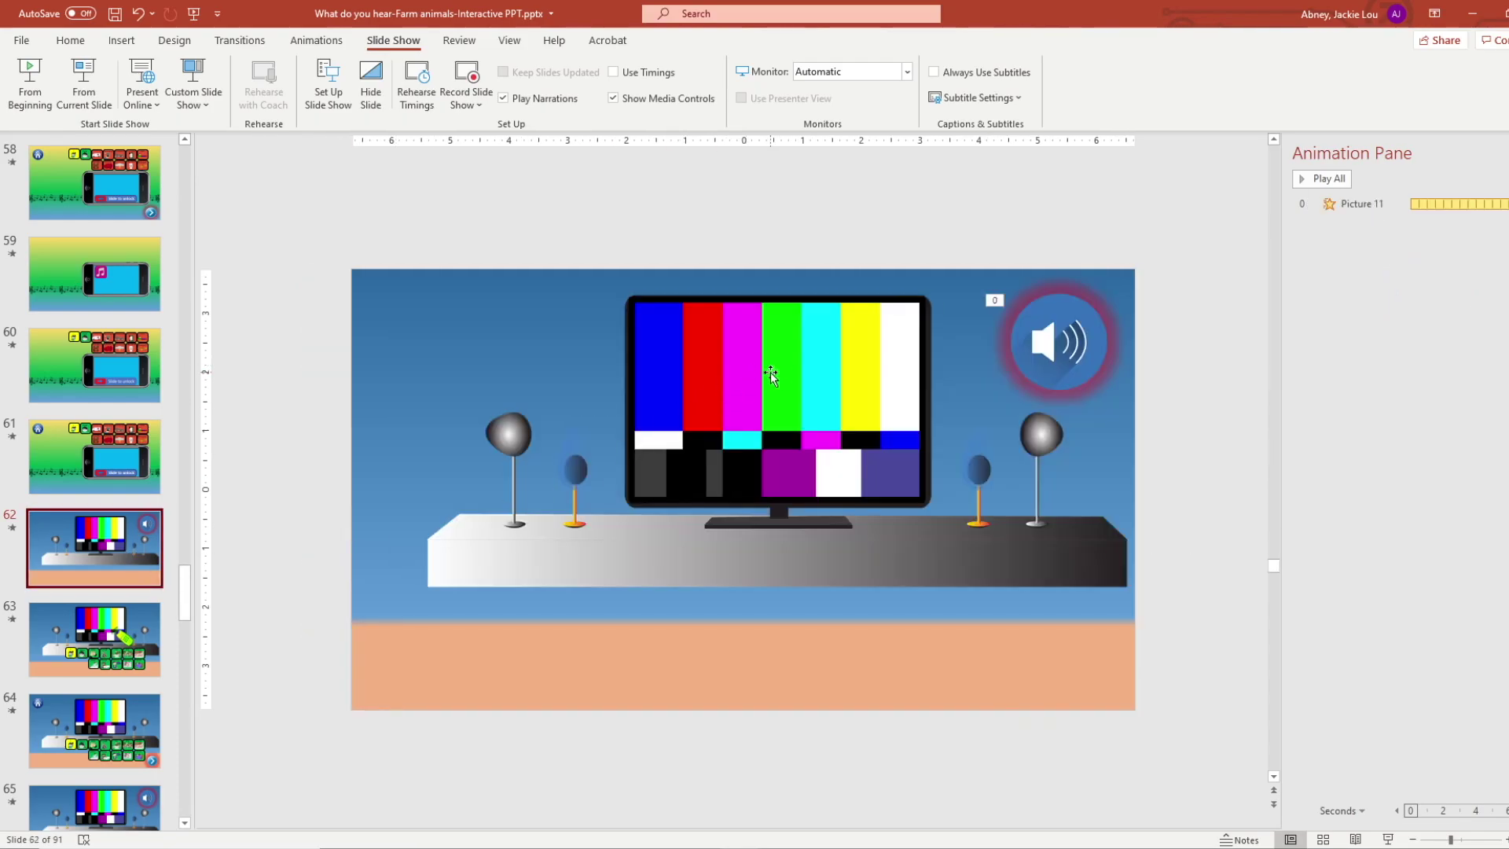
# Step: Pass through slide 64 and jump to the last slide, 91, with the clap-to-snore sound board
pyautogui.scroll(-2, 103, 530)
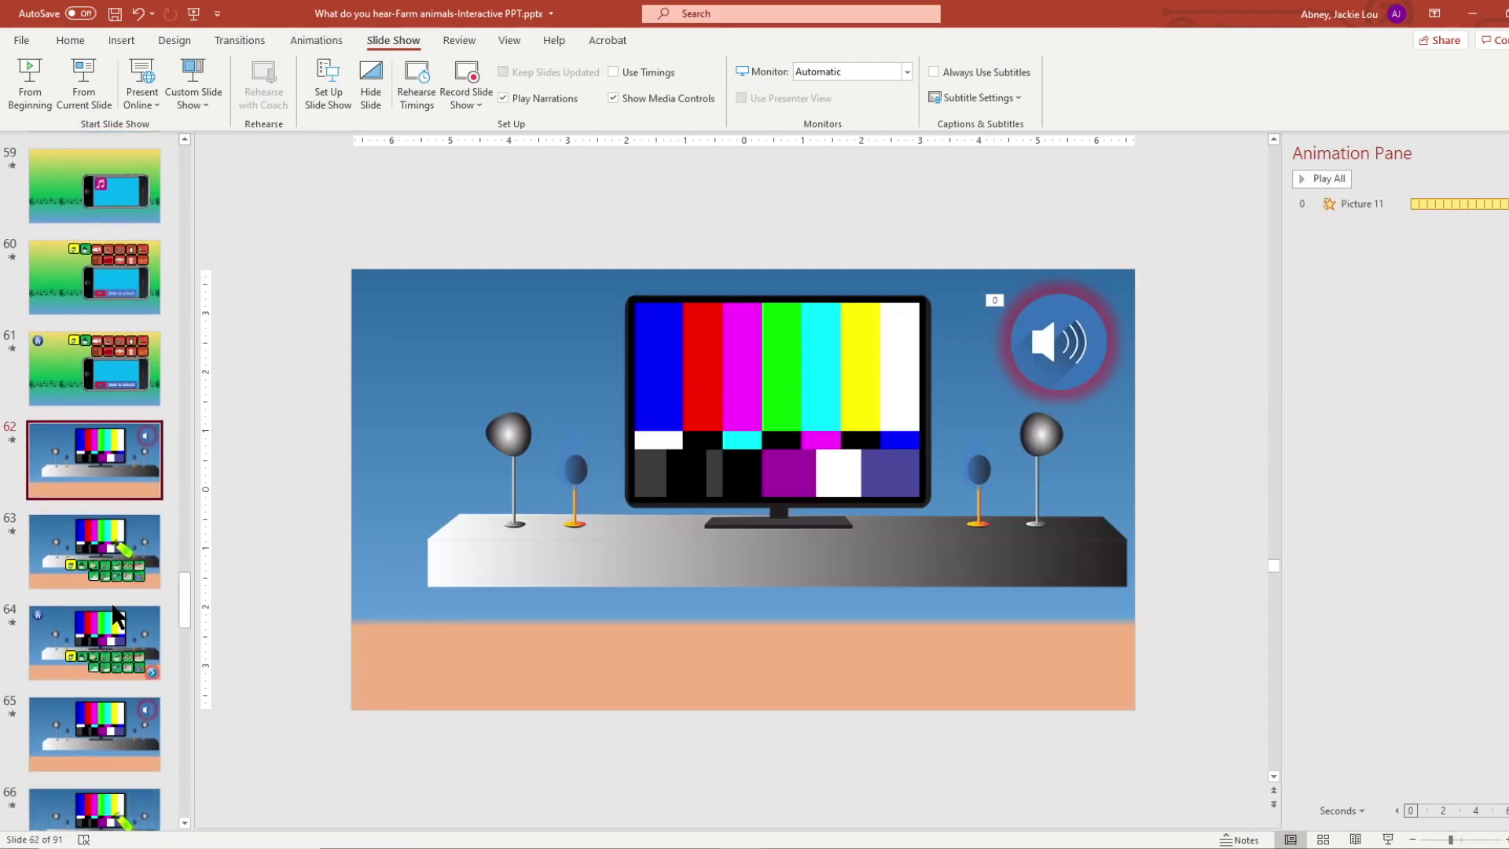
pyautogui.scroll(-1, 102, 530)
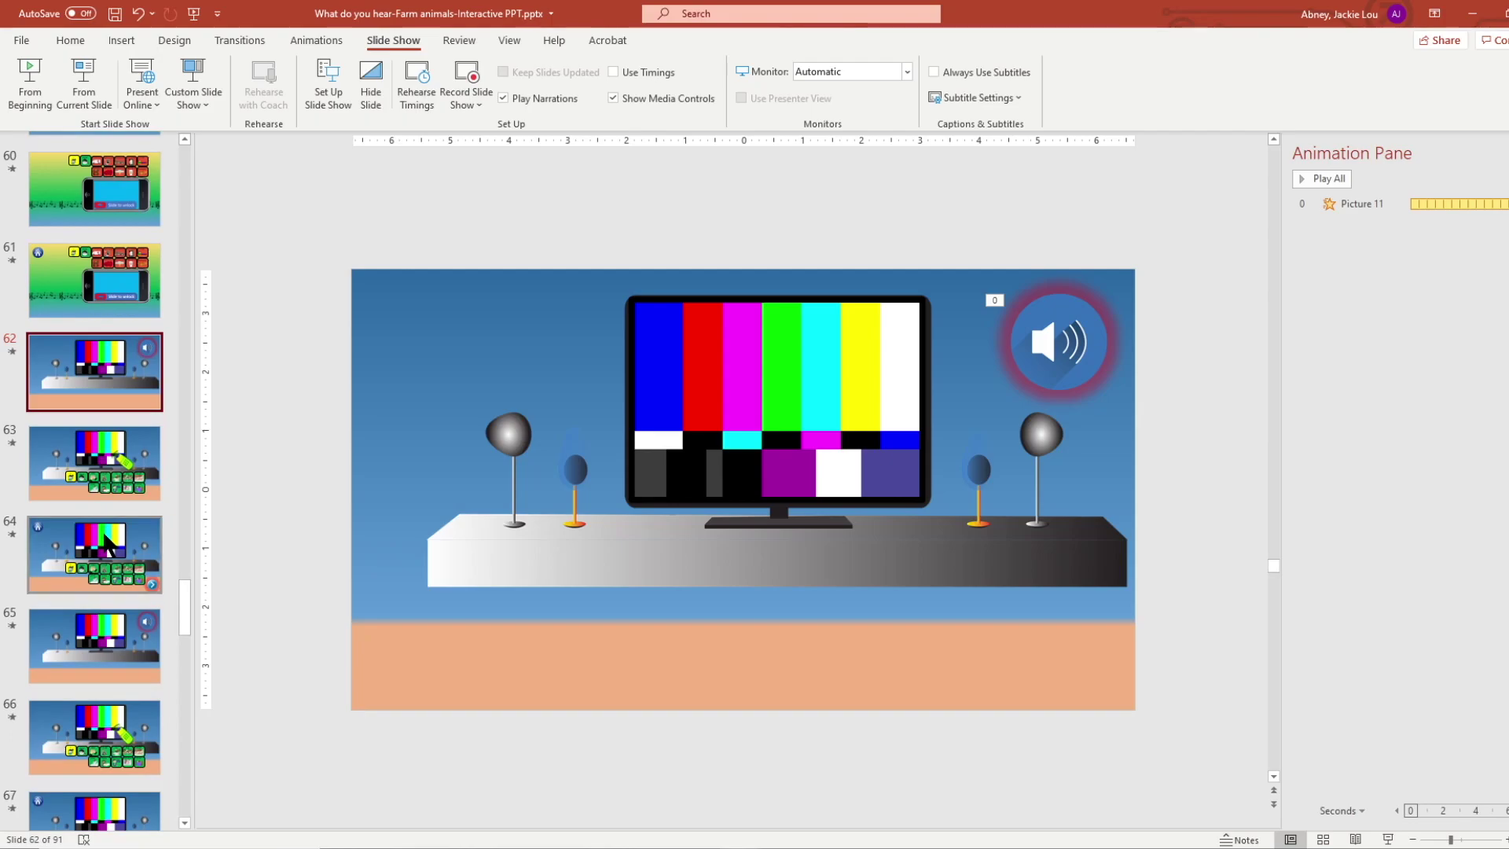
pyautogui.click(135, 582)
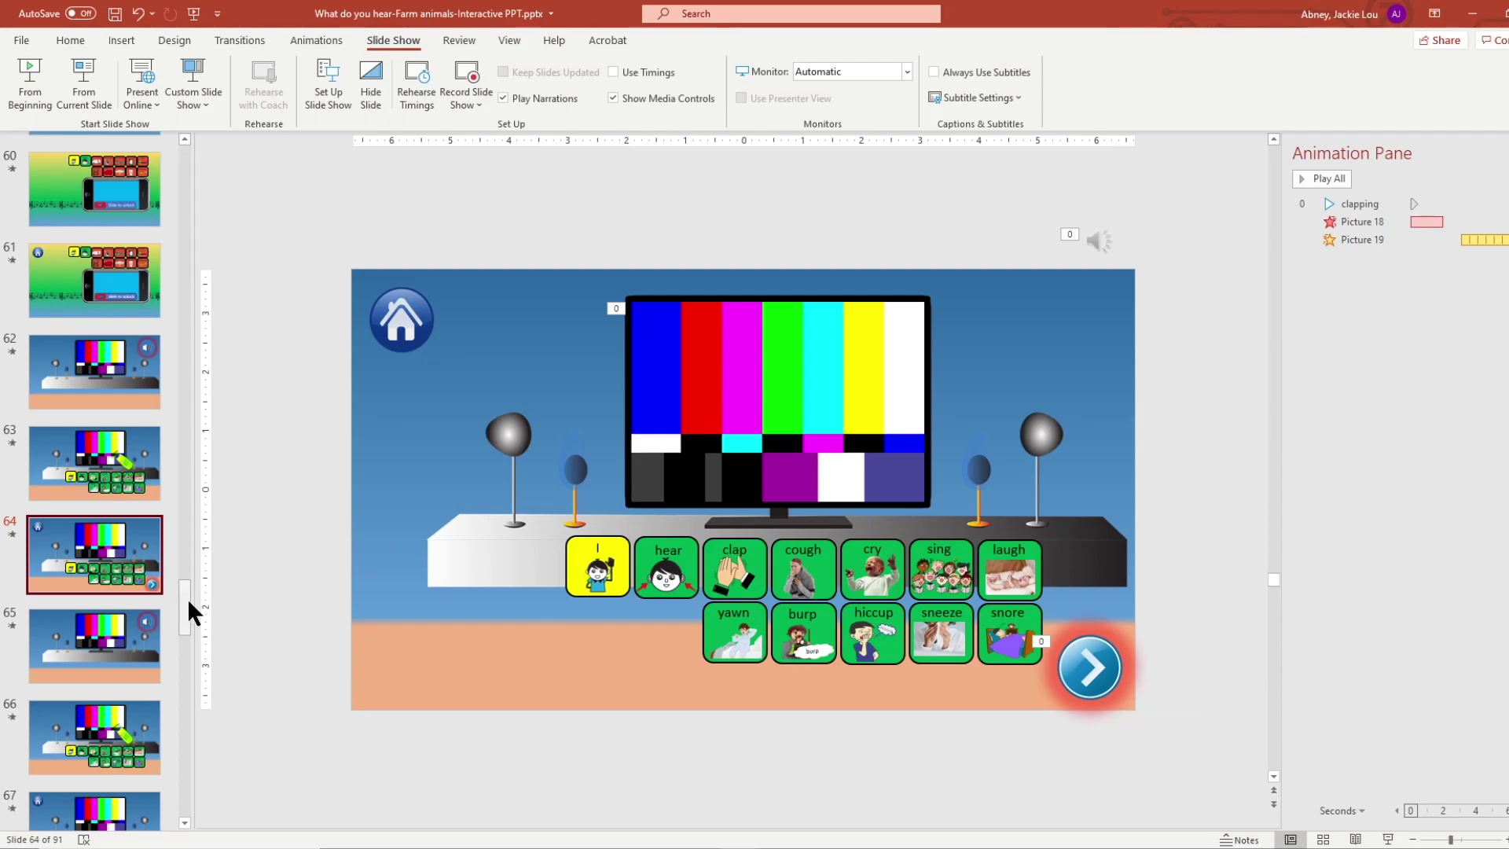
pyautogui.moveTo(179, 596); pyautogui.dragTo(220, 833)
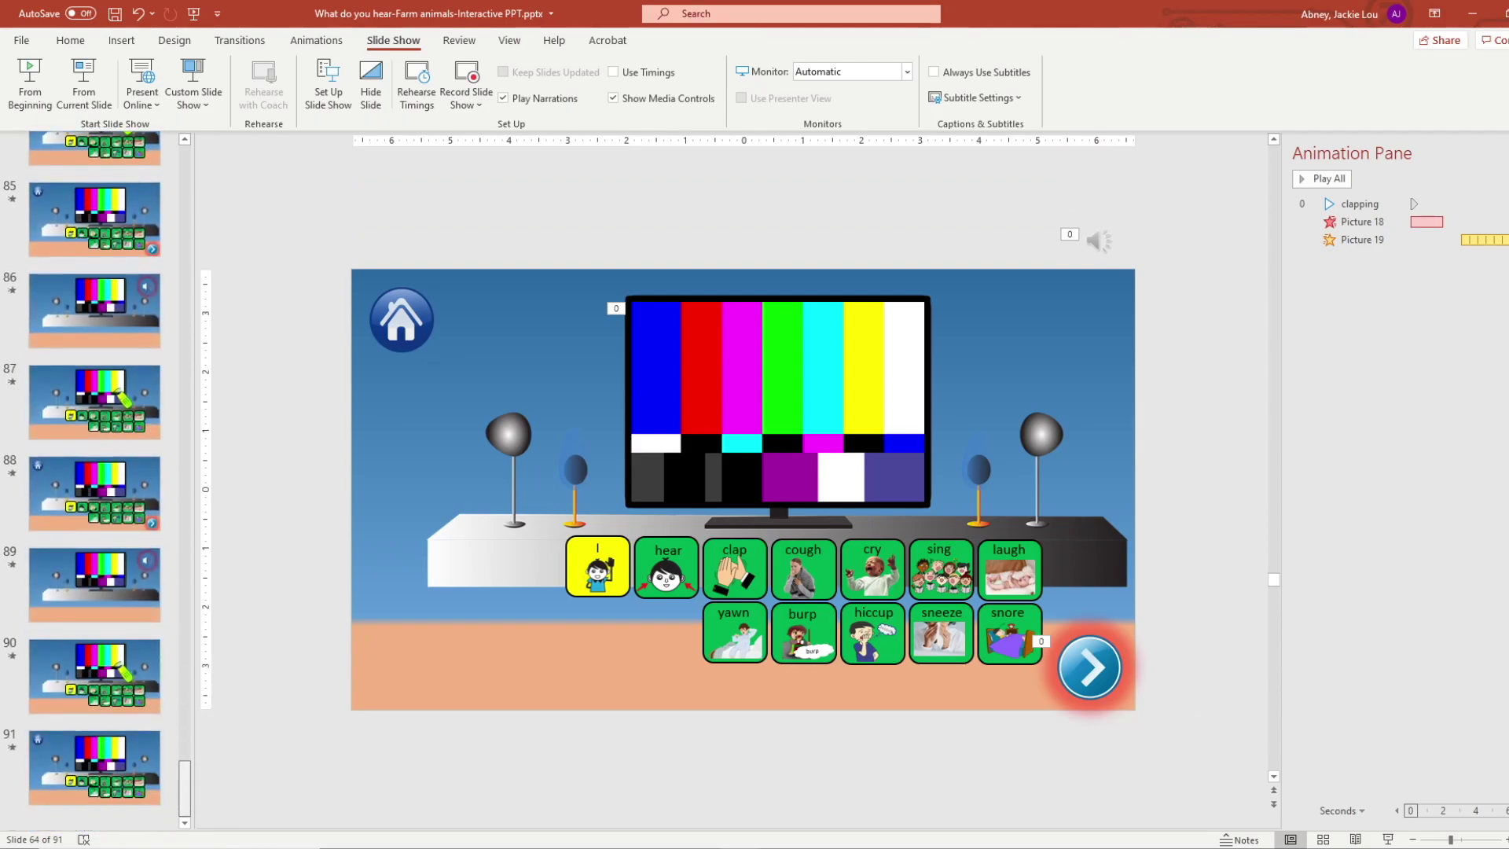
pyautogui.click(153, 769)
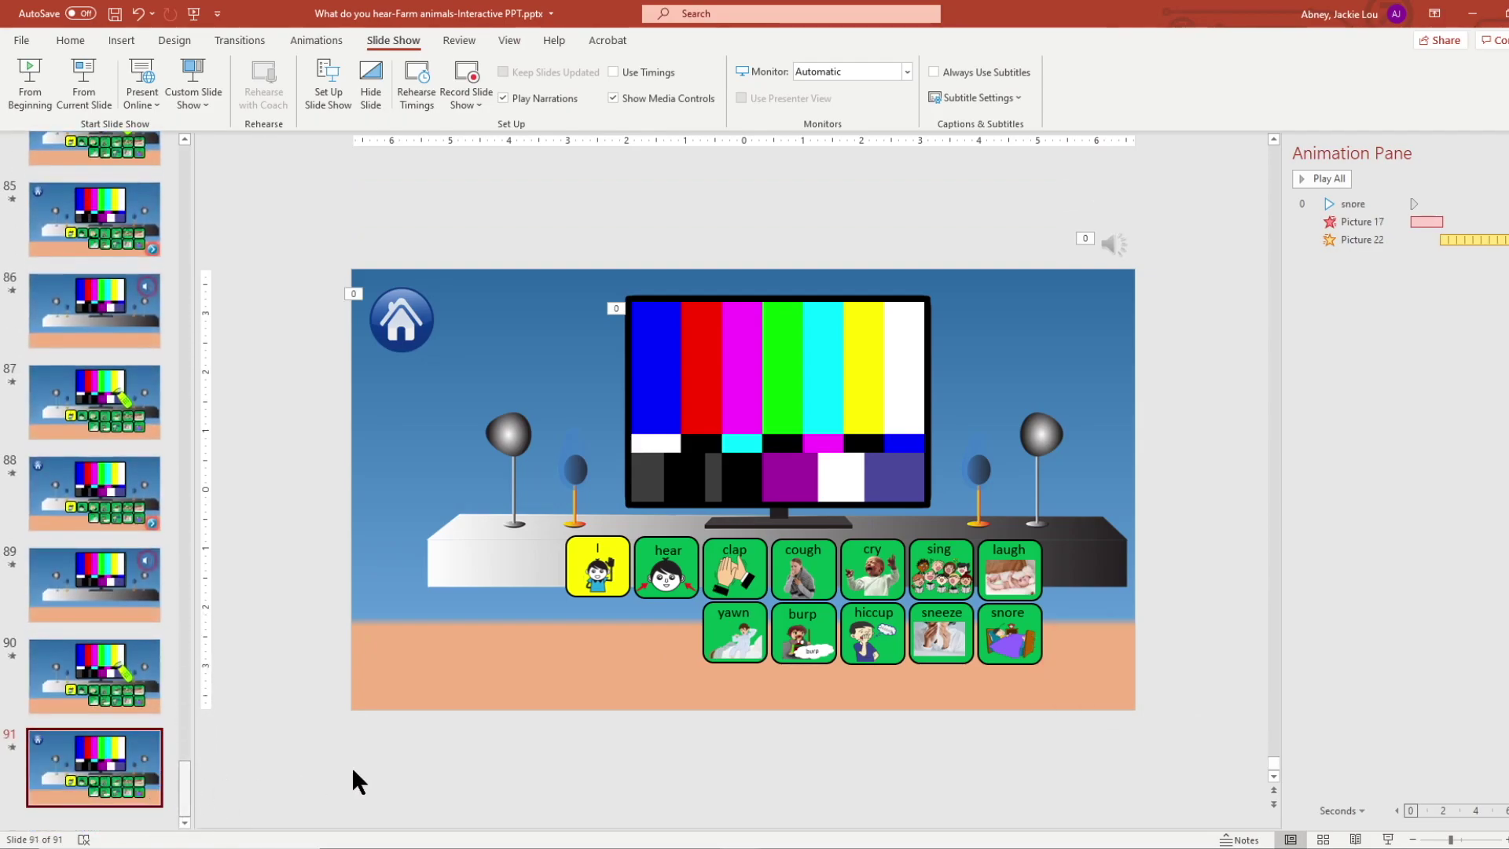